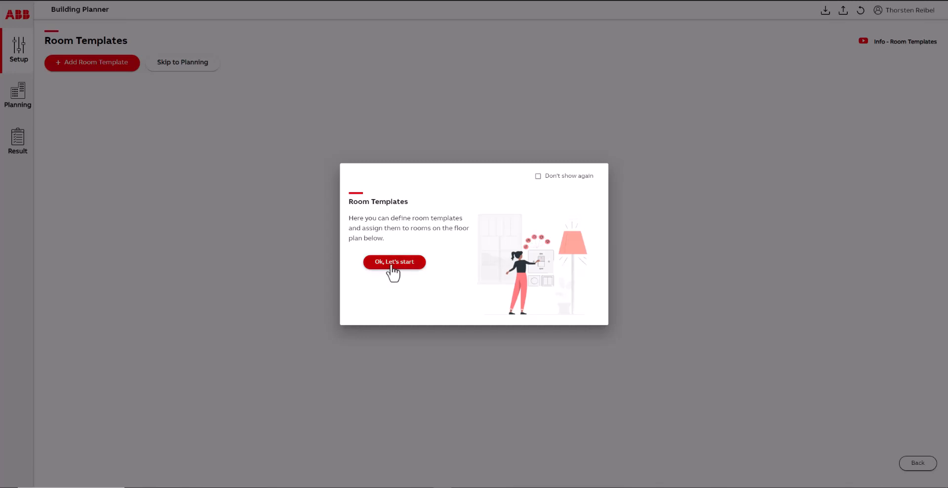
Dismiss the Room Templates introduction and examine the info of the first predefined Meeting Room template without adding it
{"action": "left_click", "coordinate": [393, 269]}
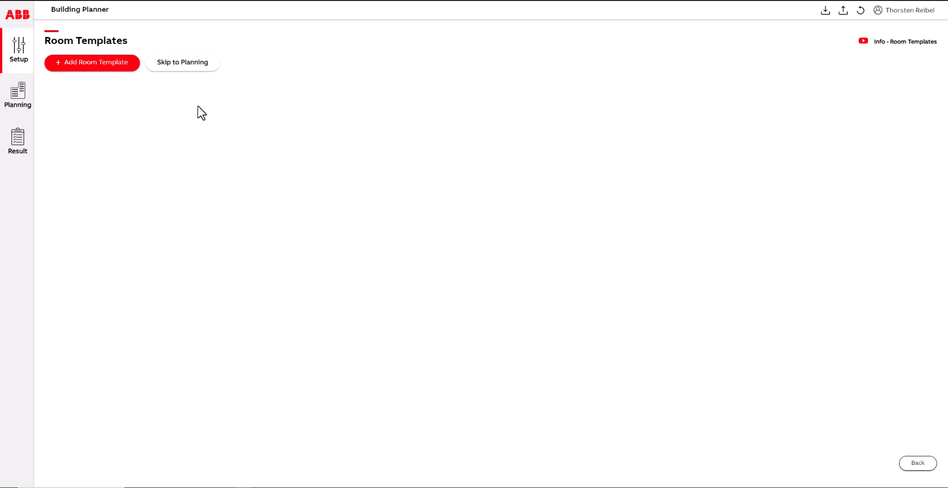
{"action": "left_click", "coordinate": [117, 70]}
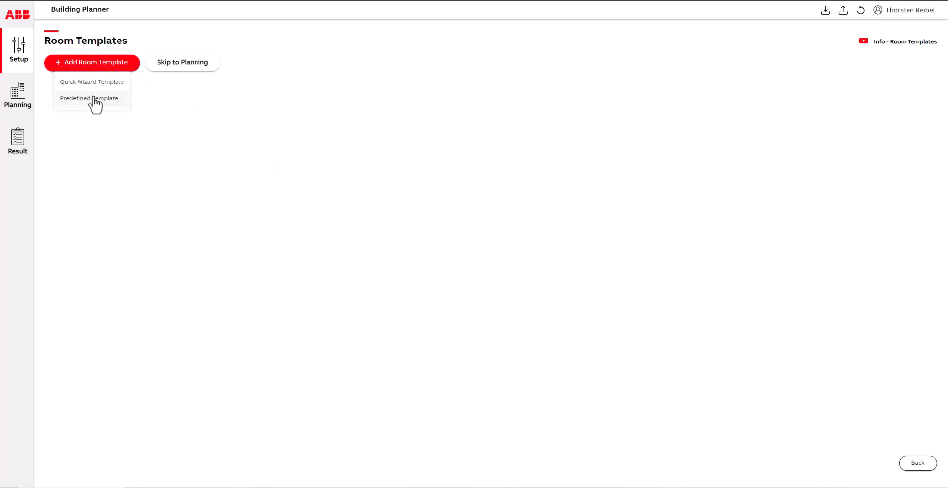
{"action": "left_click", "coordinate": [93, 98]}
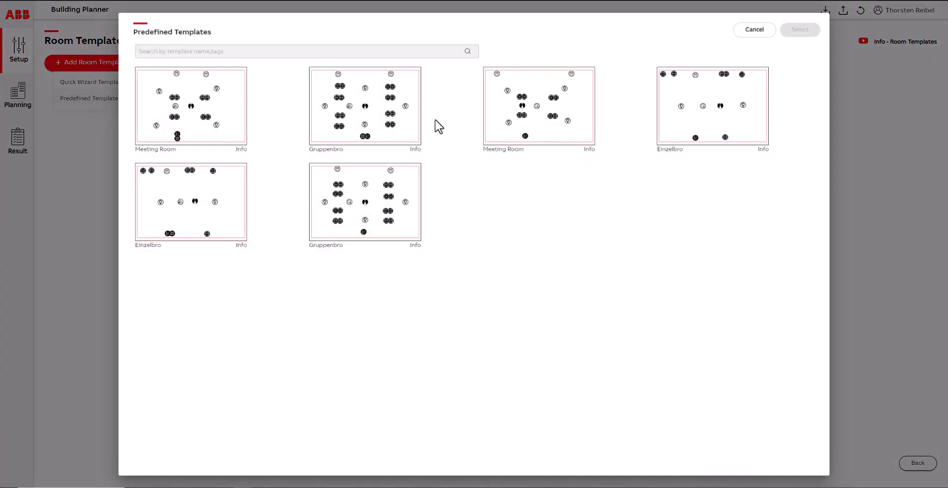
{"action": "left_click", "coordinate": [241, 149]}
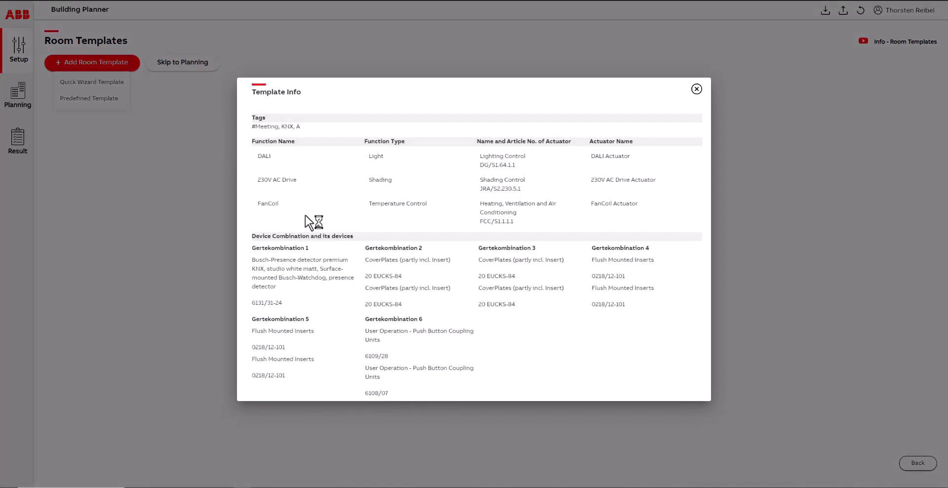
{"action": "left_click", "coordinate": [696, 89]}
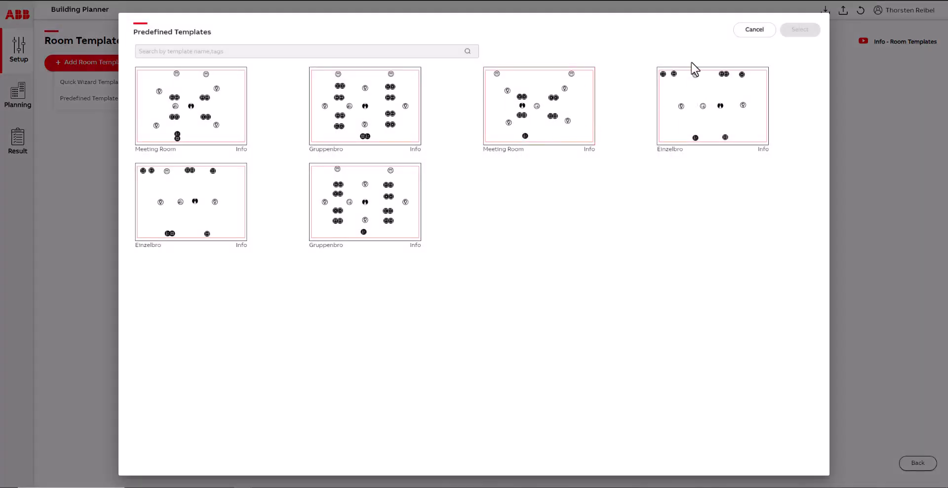
{"action": "left_click", "coordinate": [764, 30]}
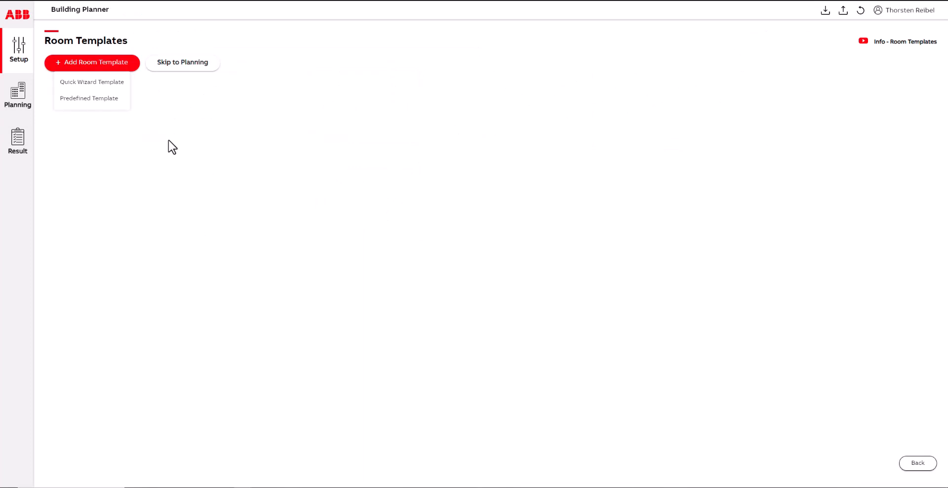
Create a Quick Wizard room template named "Office Type 1"
{"action": "left_click", "coordinate": [112, 84]}
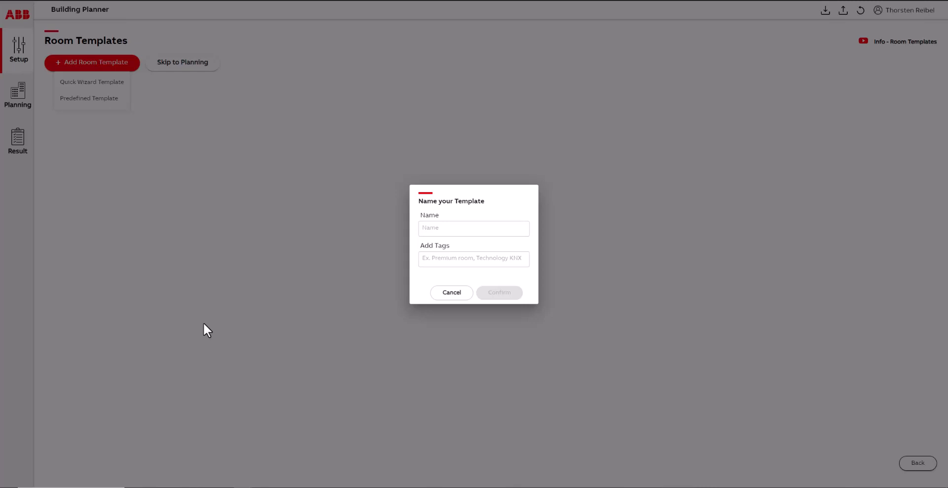
{"action": "left_click", "coordinate": [433, 227]}
{"action": "type", "text": "Of"}
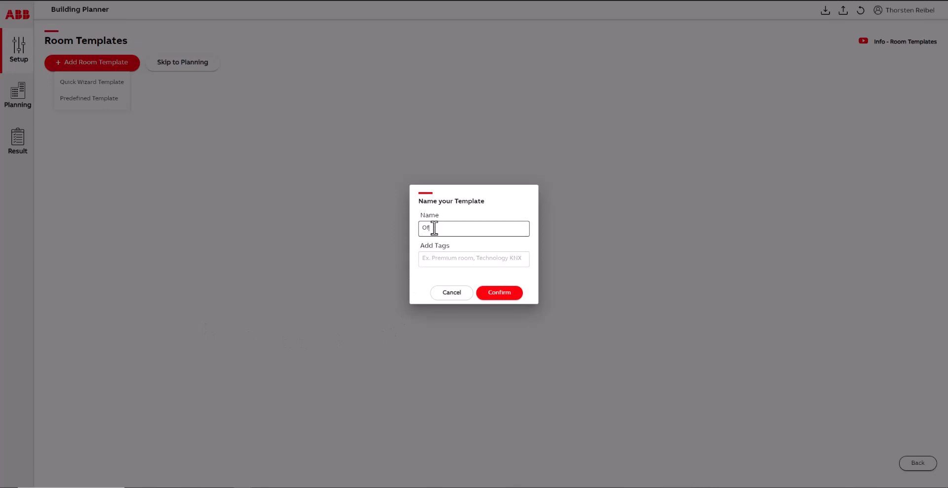
{"action": "type", "text": "fice Type 1"}
{"action": "left_click", "coordinate": [489, 295]}
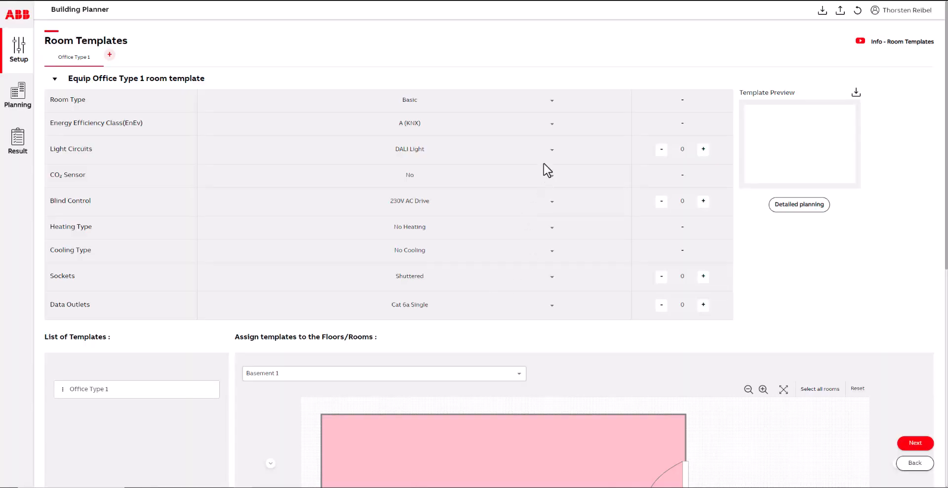
Set the room type to Single Office, accepting the required CO₂ sensor, and choose energy efficiency class A (KNX)
{"action": "left_click", "coordinate": [553, 101]}
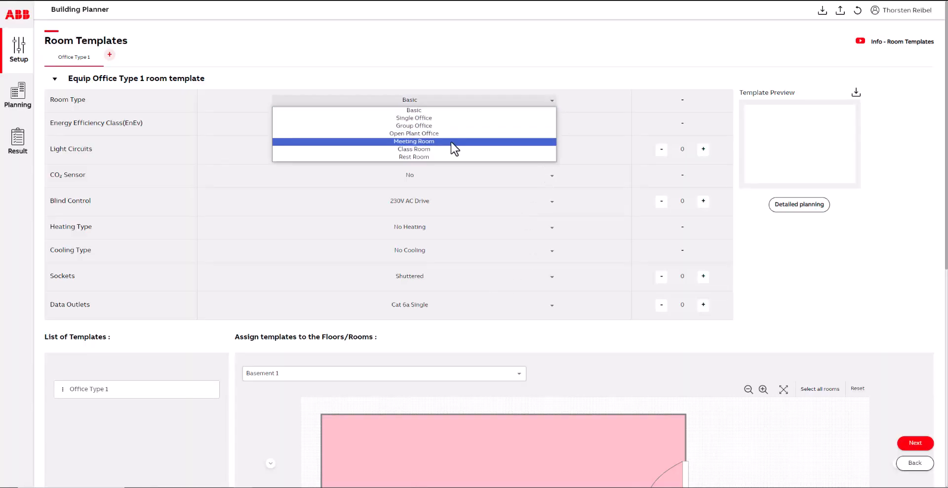
{"action": "left_click", "coordinate": [421, 119]}
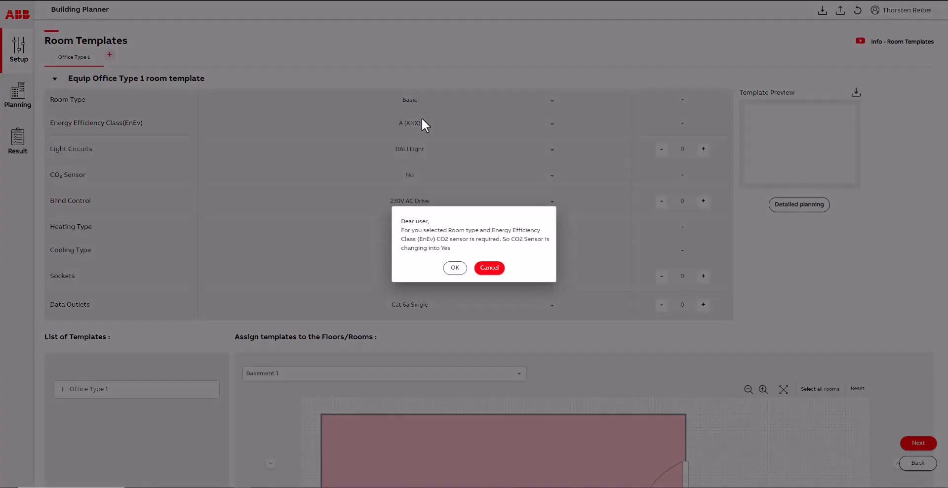
{"action": "left_click", "coordinate": [455, 268]}
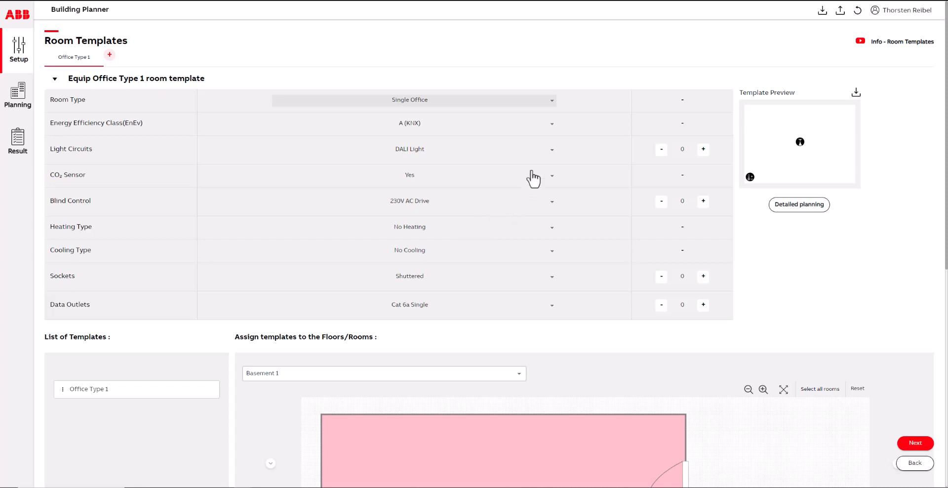
{"action": "left_click", "coordinate": [555, 132]}
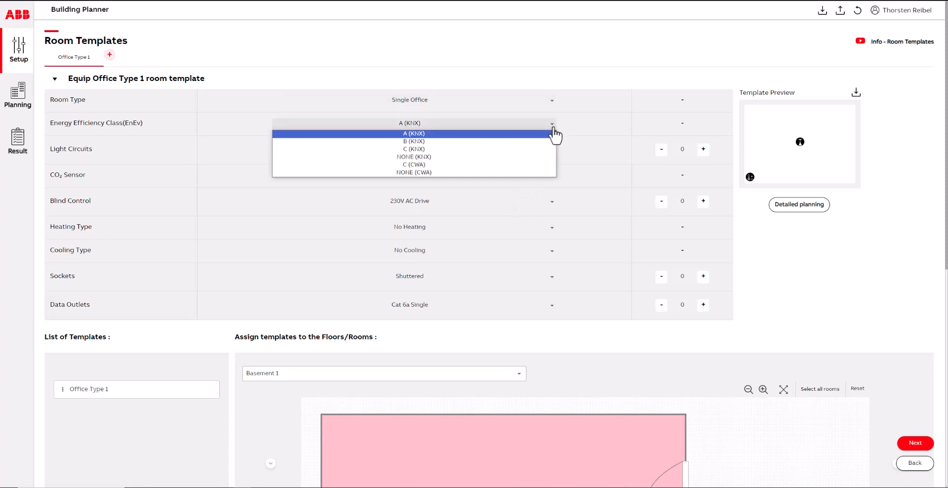
{"action": "left_click", "coordinate": [423, 135]}
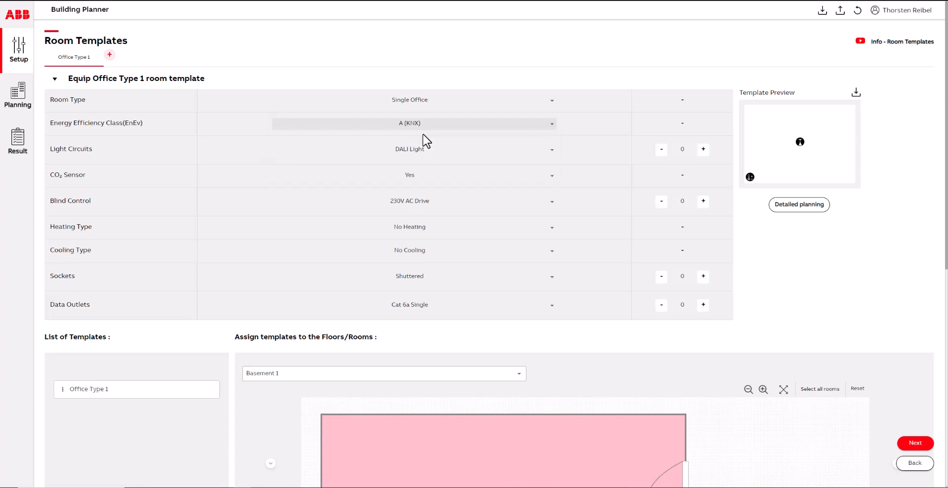
Equip the template with one DALI Light circuit and keep the CO₂ sensor set to Yes
{"action": "left_click", "coordinate": [553, 157]}
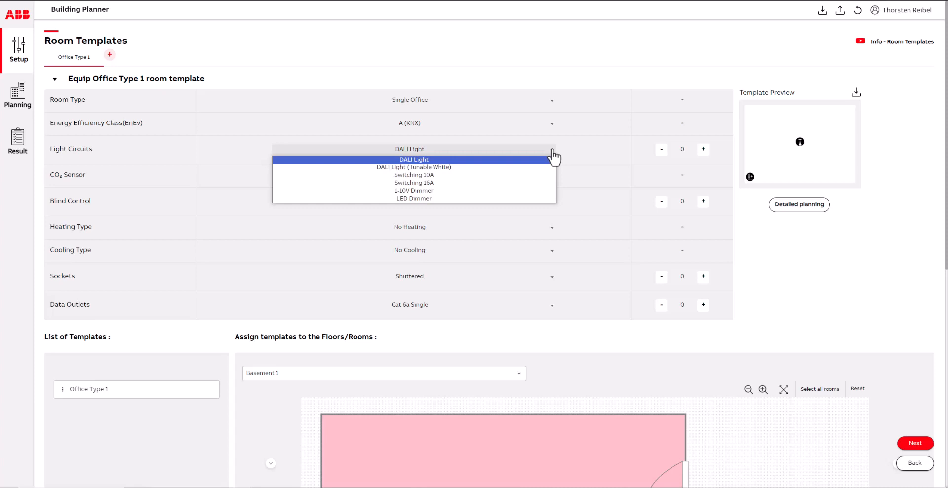
{"action": "left_click", "coordinate": [423, 160]}
{"action": "left_click", "coordinate": [703, 149]}
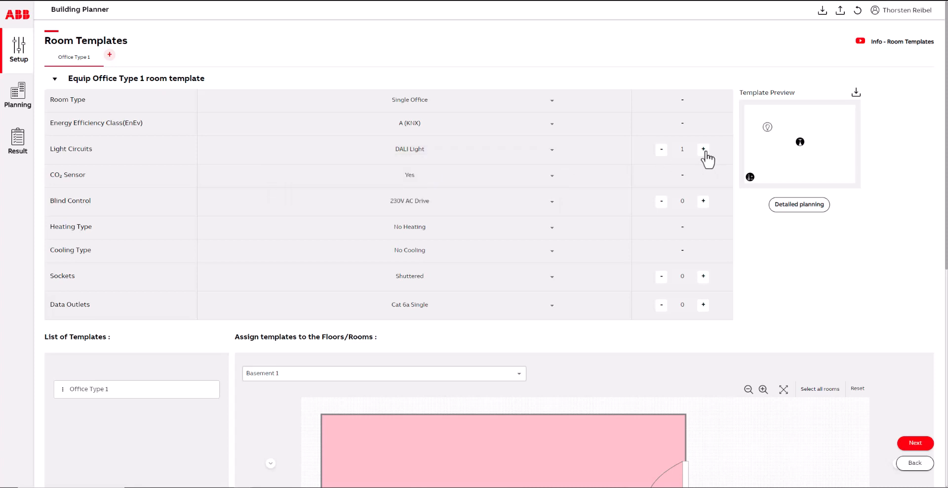
{"action": "left_click", "coordinate": [552, 175]}
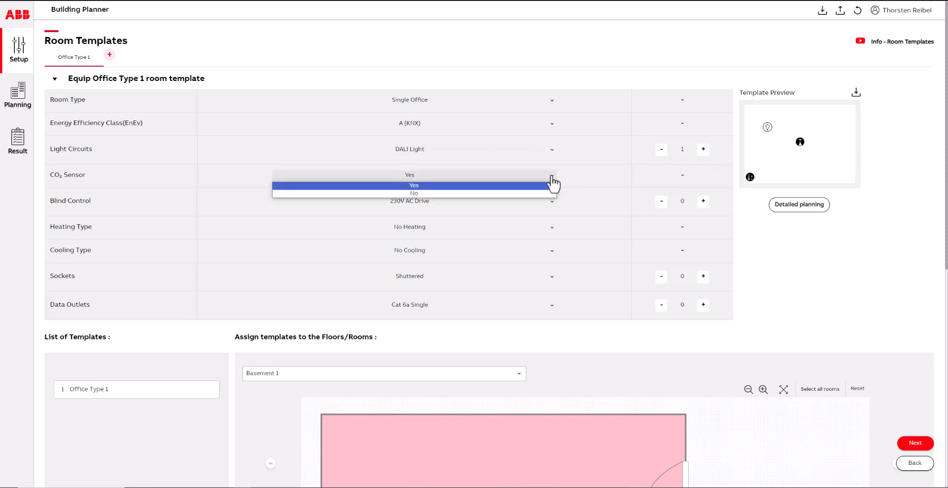
{"action": "left_click", "coordinate": [525, 186]}
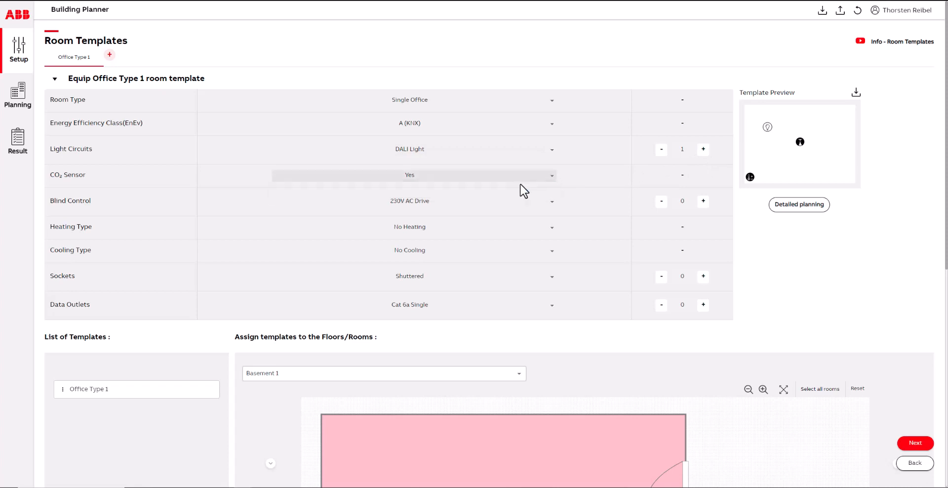
Set the blind control to 230V AC Drive with a quantity of 2
{"action": "left_click", "coordinate": [551, 202]}
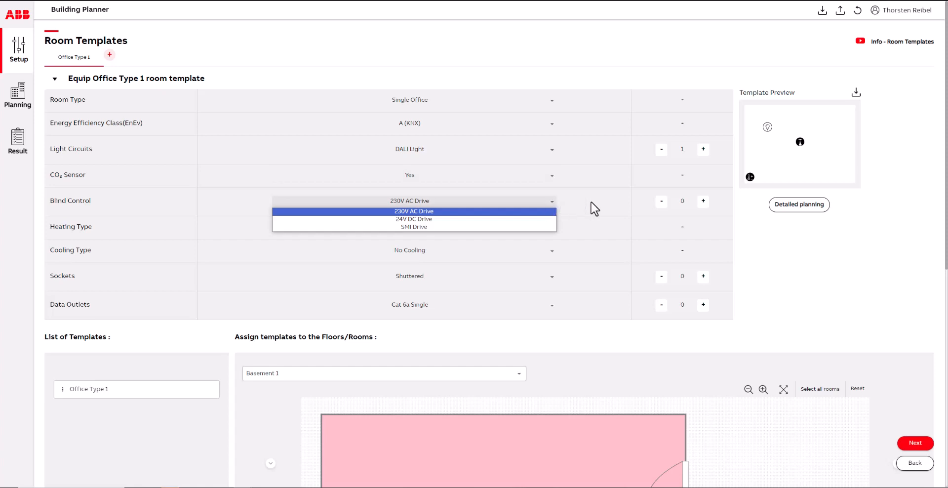
{"action": "left_click", "coordinate": [508, 211]}
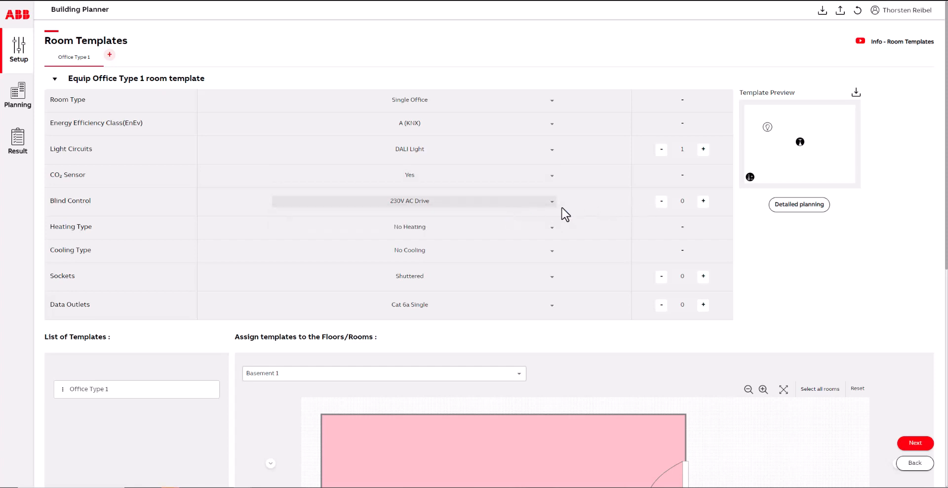
{"action": "left_click", "coordinate": [703, 200]}
{"action": "left_click", "coordinate": [703, 201]}
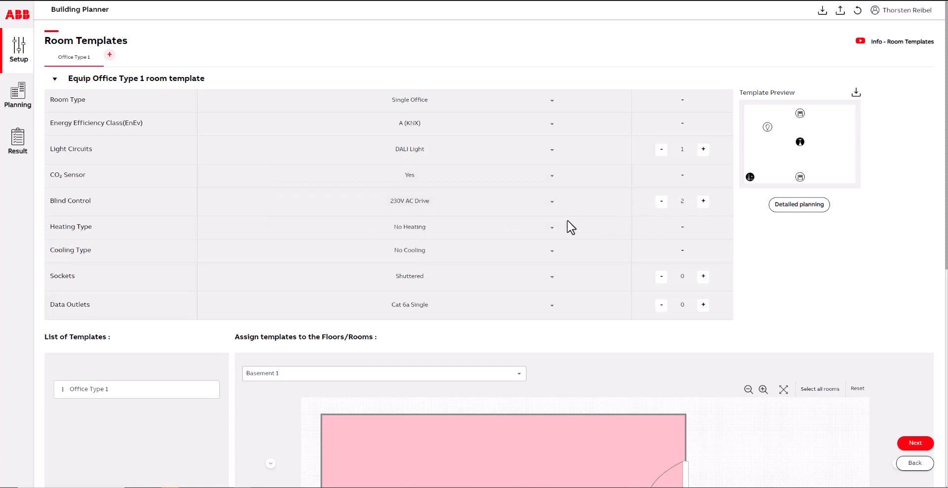
Set the heating type to Radiator and the cooling type to FanCoil
{"action": "left_click", "coordinate": [552, 228]}
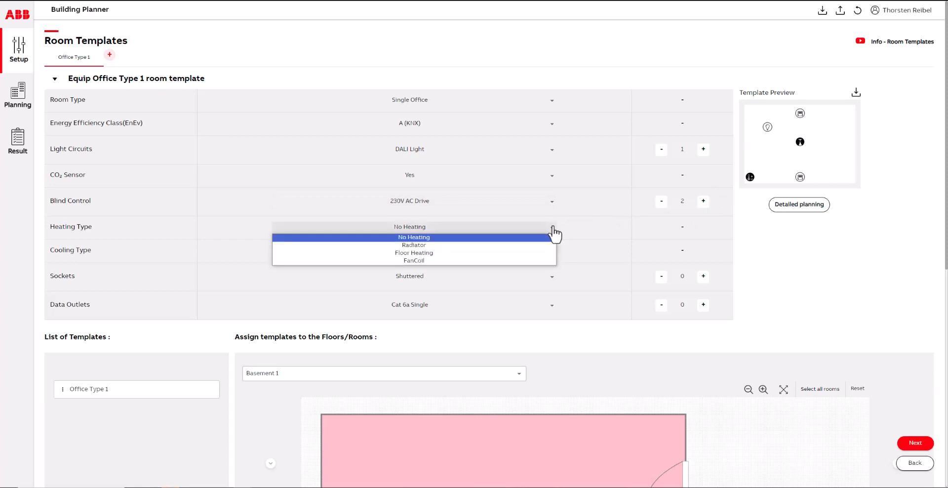
{"action": "left_click", "coordinate": [431, 245]}
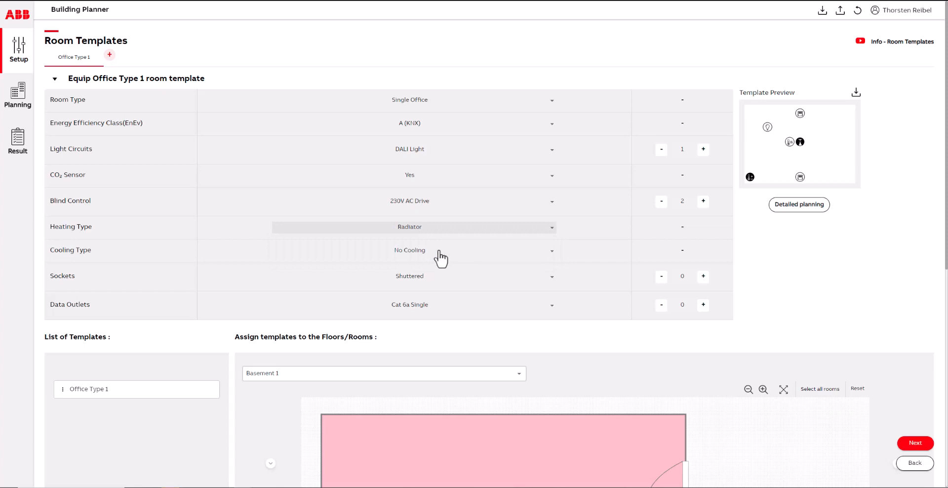
{"action": "left_click", "coordinate": [552, 252]}
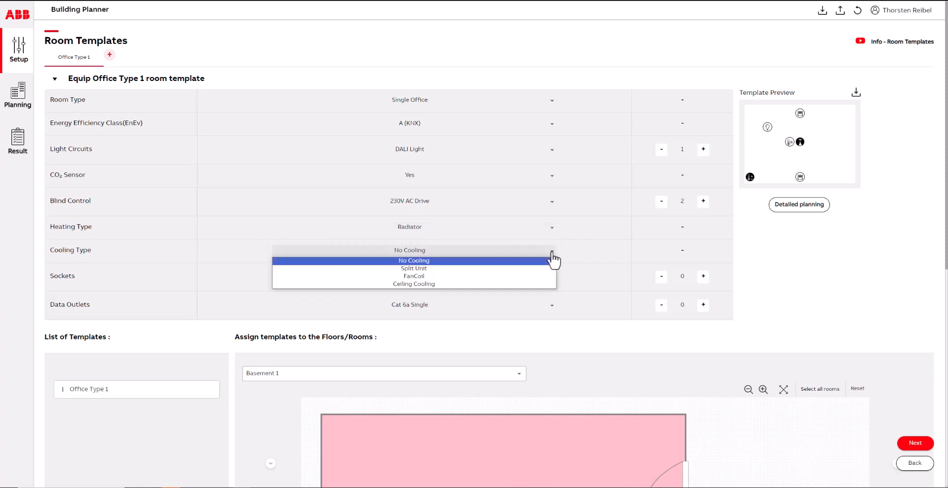
{"action": "left_click", "coordinate": [420, 277]}
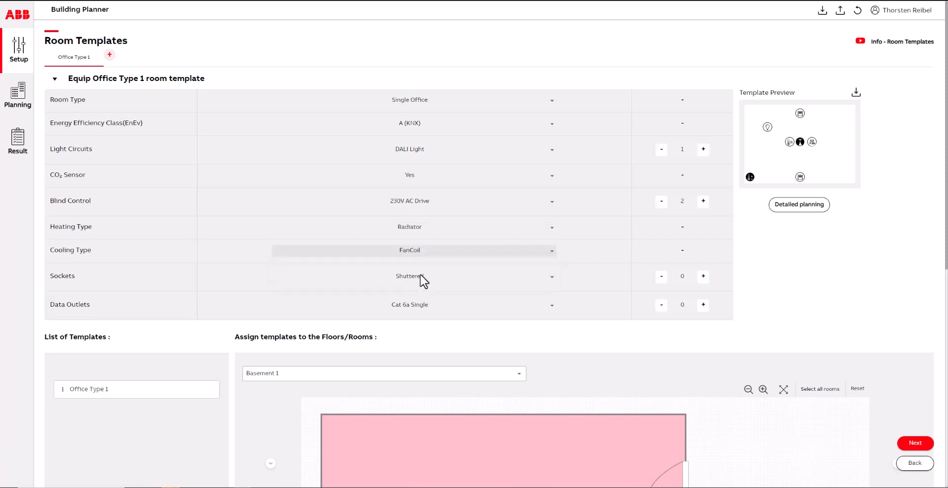
Add four Shuttered sockets and set the data outlet type to Cat 6a Double
{"action": "left_click", "coordinate": [552, 282]}
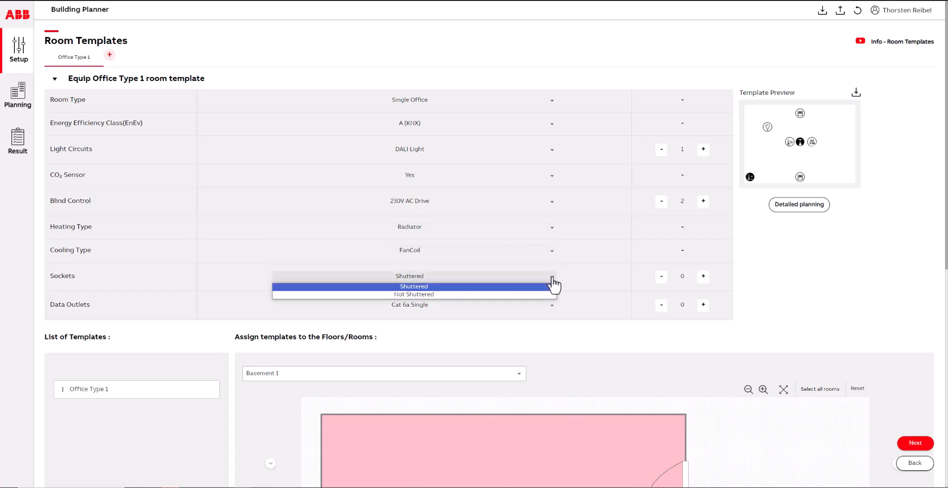
{"action": "left_click", "coordinate": [443, 287]}
{"action": "left_click", "coordinate": [703, 276]}
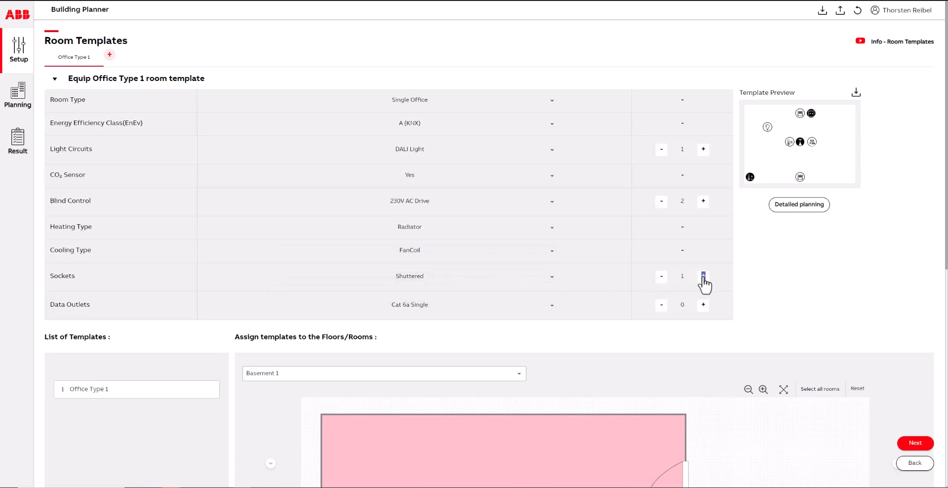
{"action": "left_click", "coordinate": [703, 276]}
{"action": "left_click", "coordinate": [703, 276]}
{"action": "left_click", "coordinate": [703, 276]}
{"action": "left_click", "coordinate": [552, 306]}
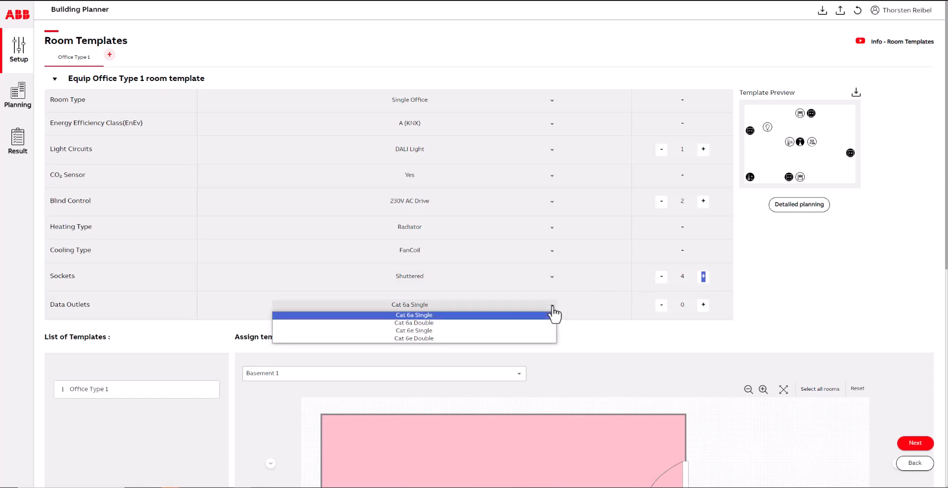
{"action": "left_click", "coordinate": [432, 322]}
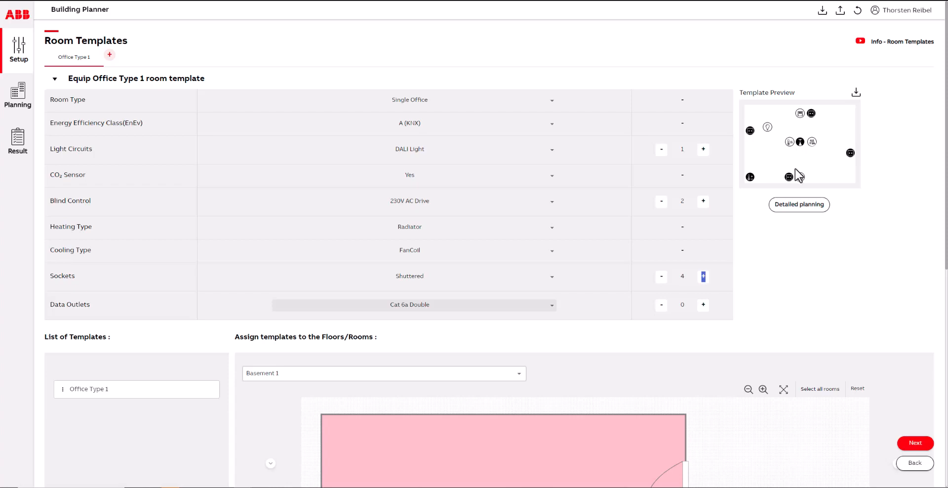
Save the configured room template for reuse under the name "Office Type 1"
{"action": "left_click", "coordinate": [857, 92]}
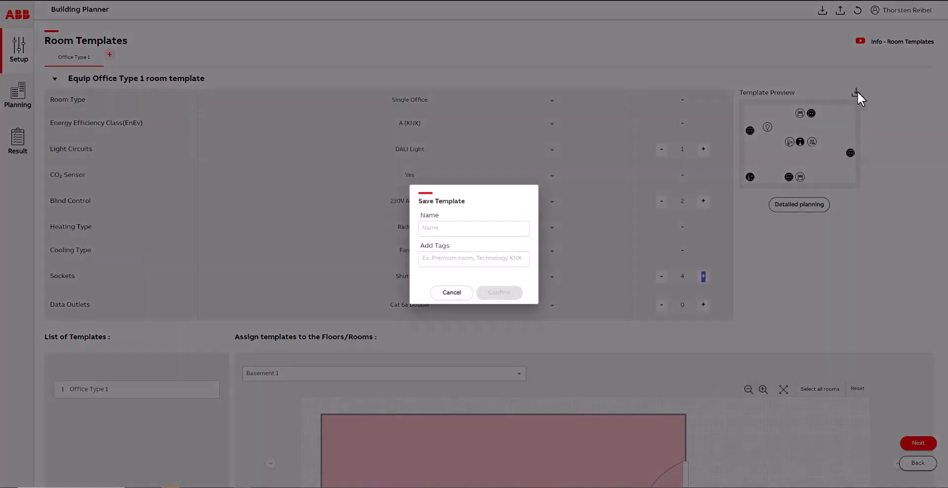
{"action": "type", "text": "O"}
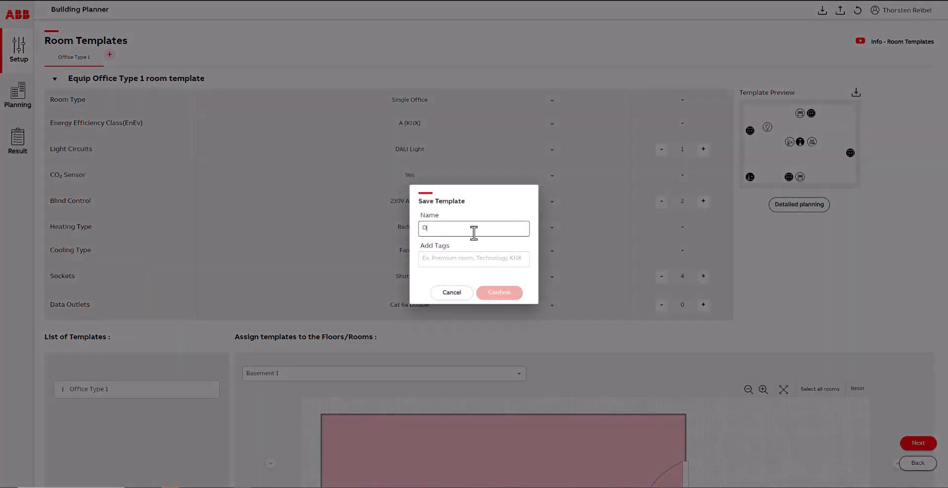
{"action": "type", "text": "ffice"}
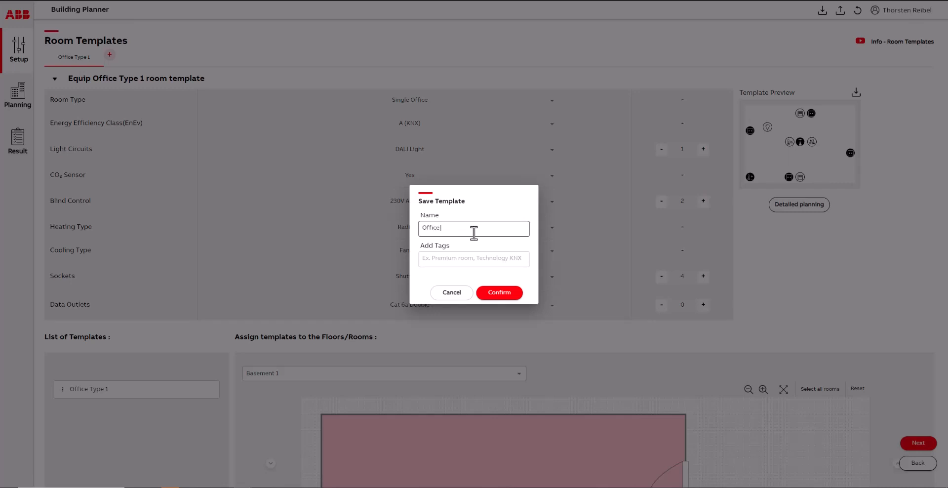
{"action": "type", "text": " Type 1"}
{"action": "left_click", "coordinate": [499, 294]}
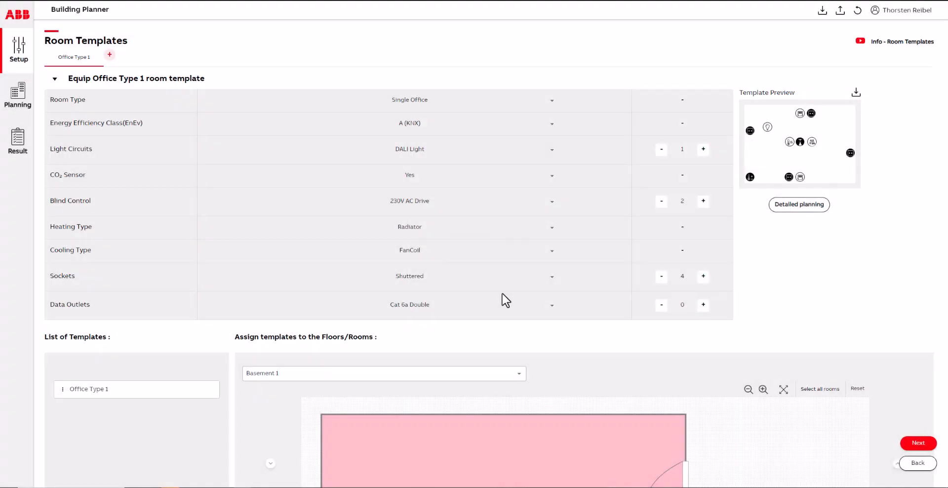
Look through the predefined room templates for the saved Office Type 1 entry, then leave without selecting one
{"action": "left_click", "coordinate": [110, 55]}
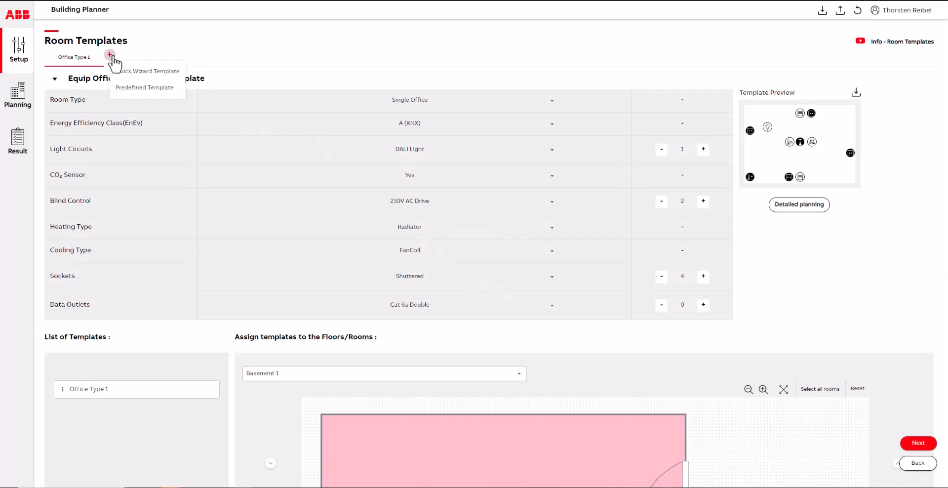
{"action": "left_click", "coordinate": [135, 89]}
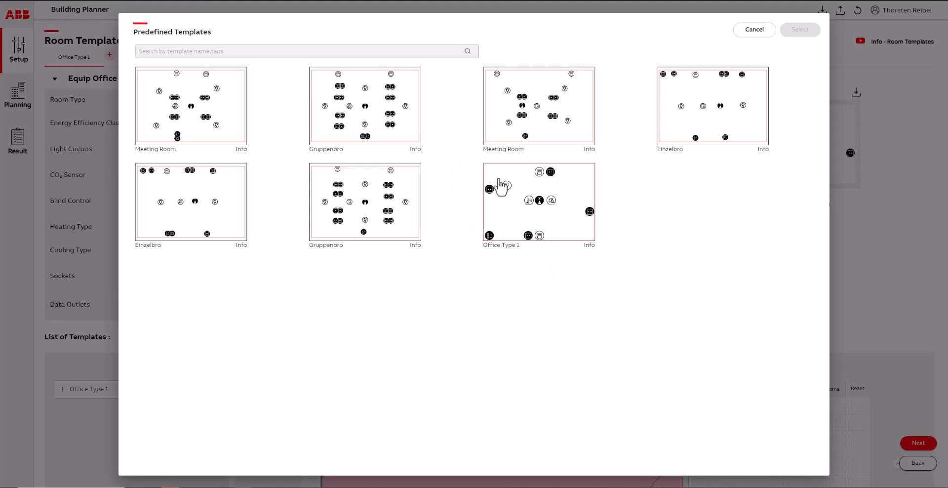
{"action": "left_click", "coordinate": [754, 30]}
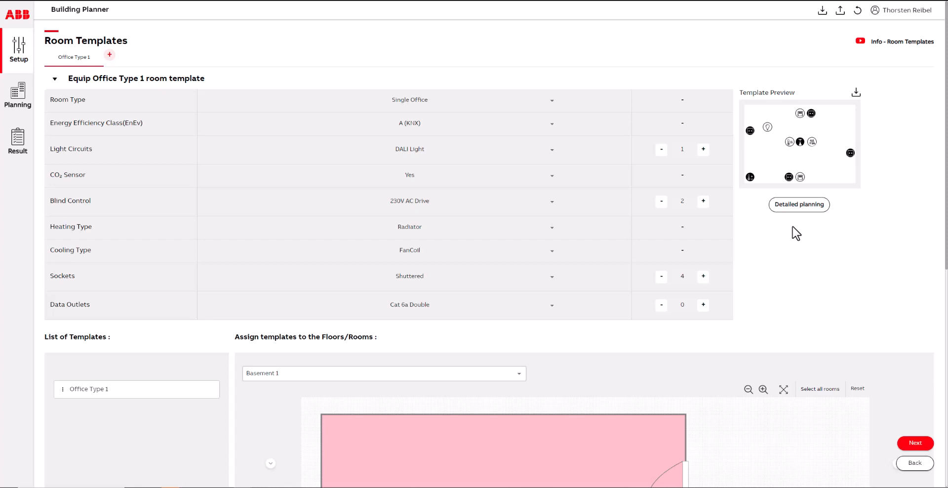
In the template's detailed planning, combine the lower-wall socket with the right-wall socket and move the lower blind drive to the left wall
{"action": "left_click", "coordinate": [798, 205]}
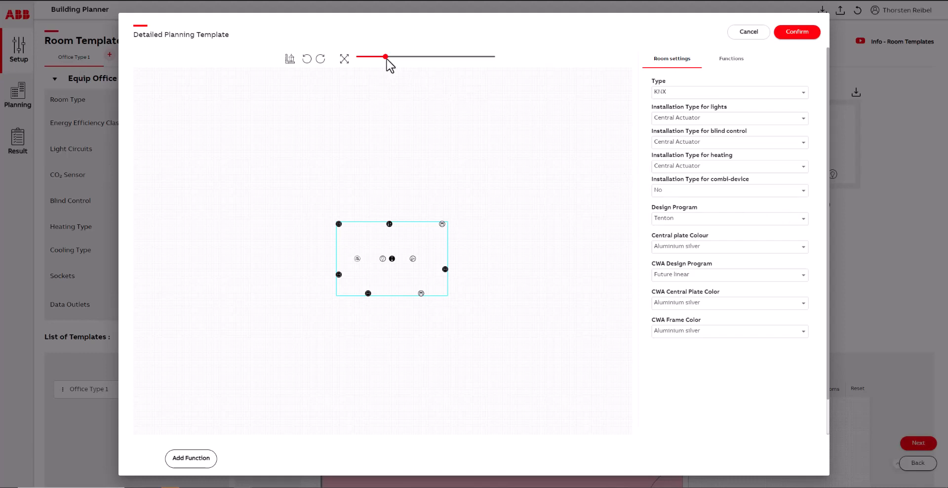
{"action": "left_click_drag", "start_coordinate": [386, 58], "coordinate": [418, 59]}
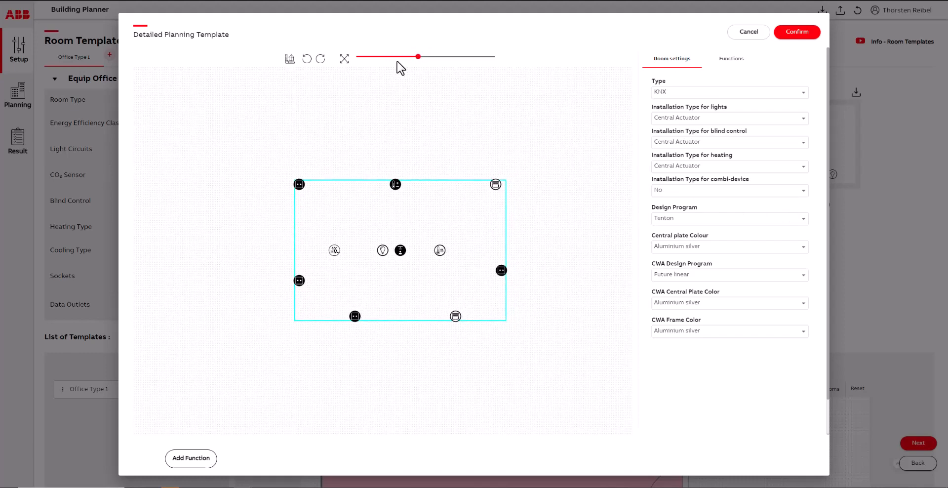
{"action": "left_click", "coordinate": [343, 60]}
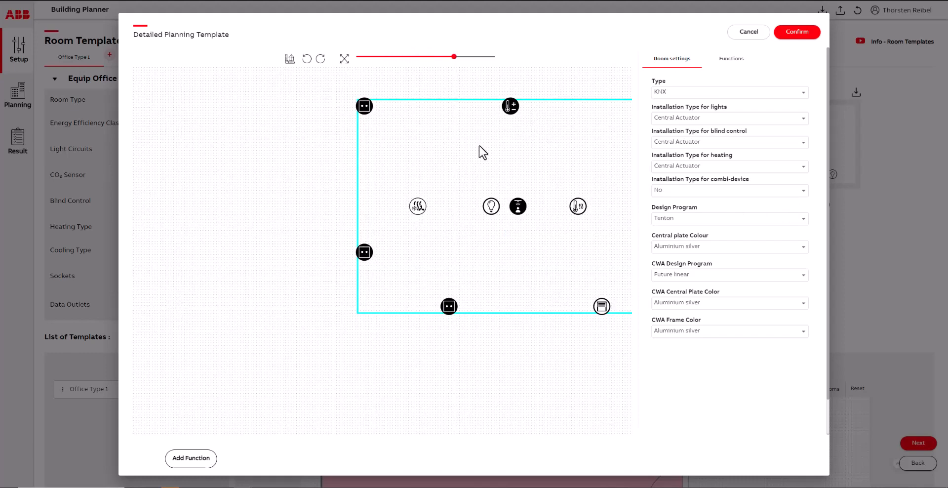
{"action": "left_click_drag", "start_coordinate": [479, 146], "coordinate": [367, 183]}
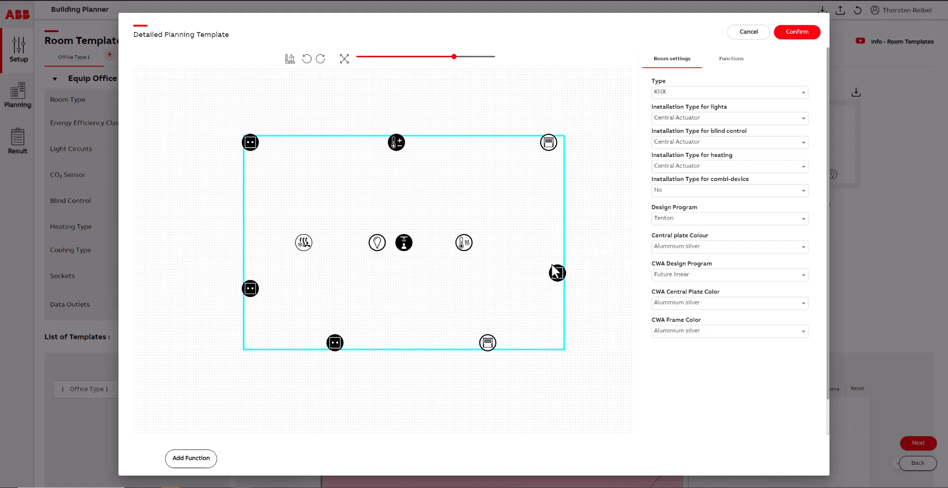
{"action": "left_click_drag", "start_coordinate": [334, 343], "coordinate": [559, 274]}
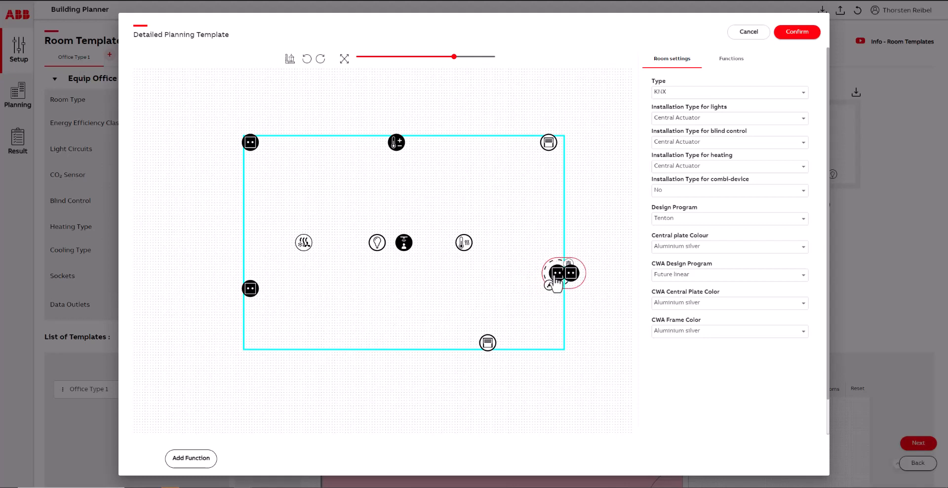
{"action": "left_click", "coordinate": [488, 343]}
{"action": "left_click_drag", "start_coordinate": [488, 345], "coordinate": [257, 213]}
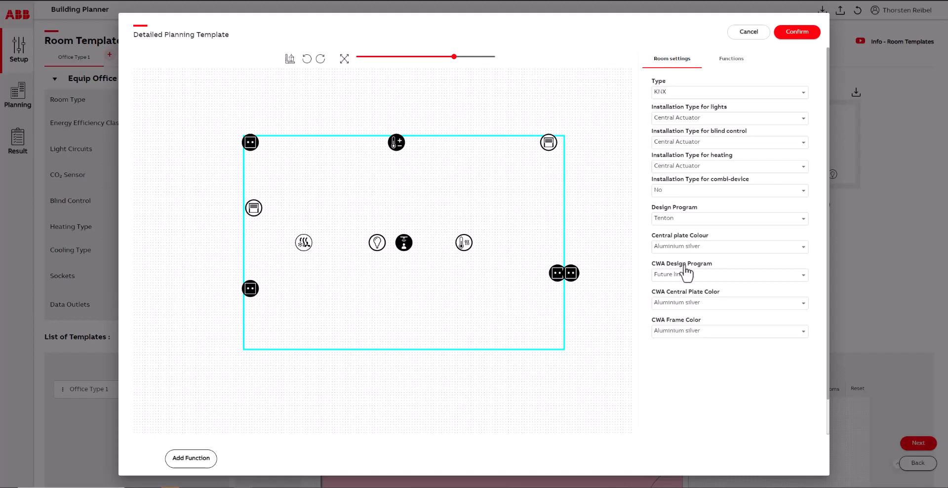
Check the available room type and design program options, keeping Tenton as the design program
{"action": "left_click", "coordinate": [669, 93]}
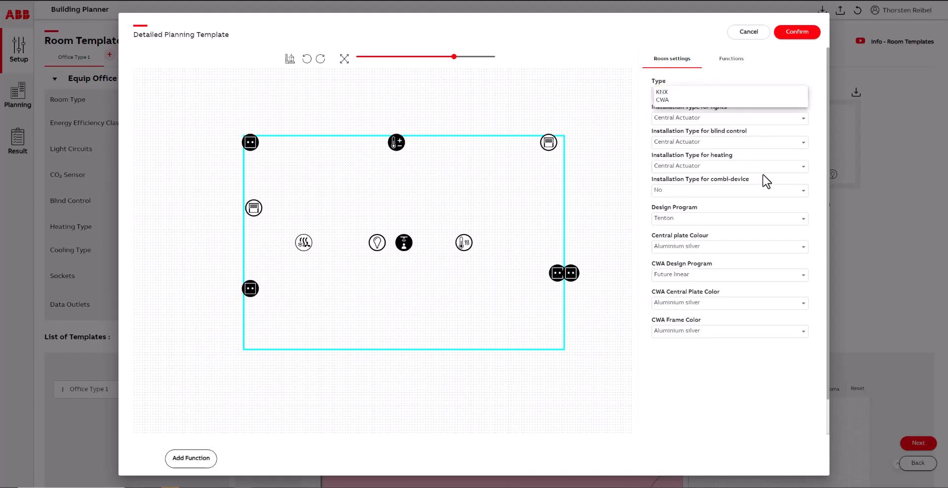
{"action": "left_click", "coordinate": [804, 220]}
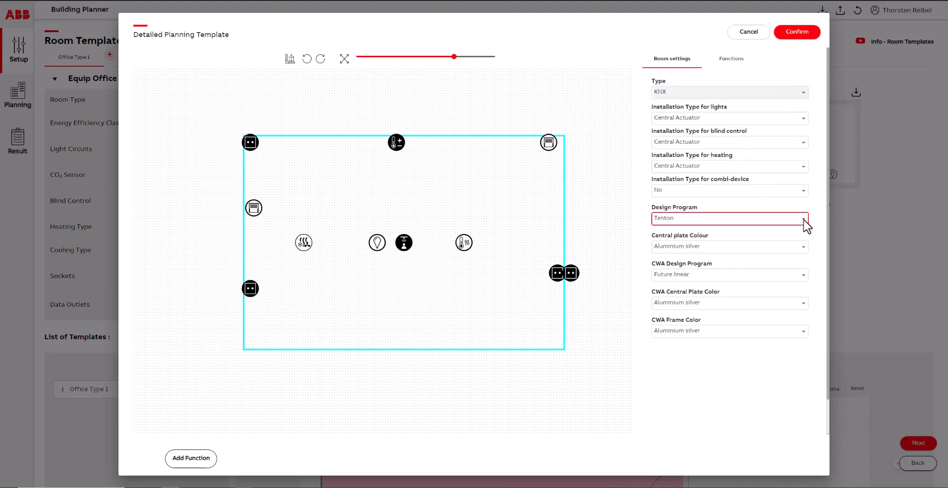
{"action": "left_click", "coordinate": [802, 222]}
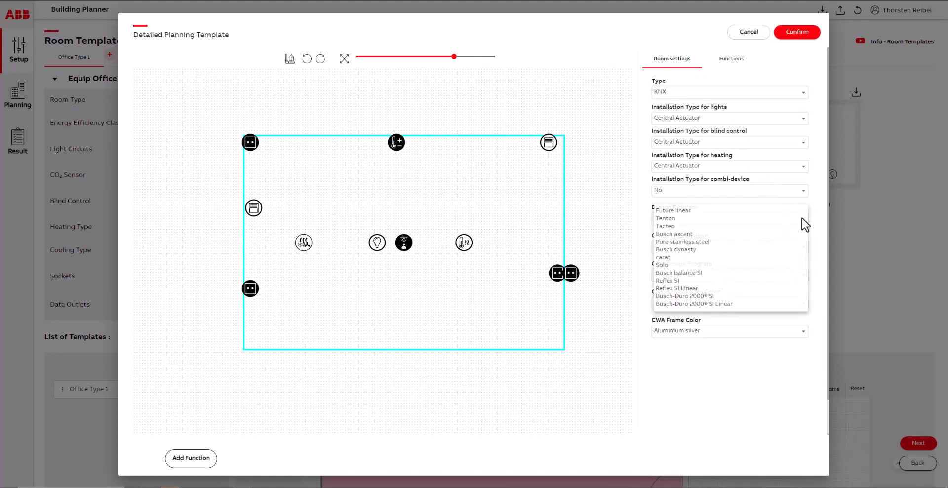
{"action": "left_click", "coordinate": [666, 217]}
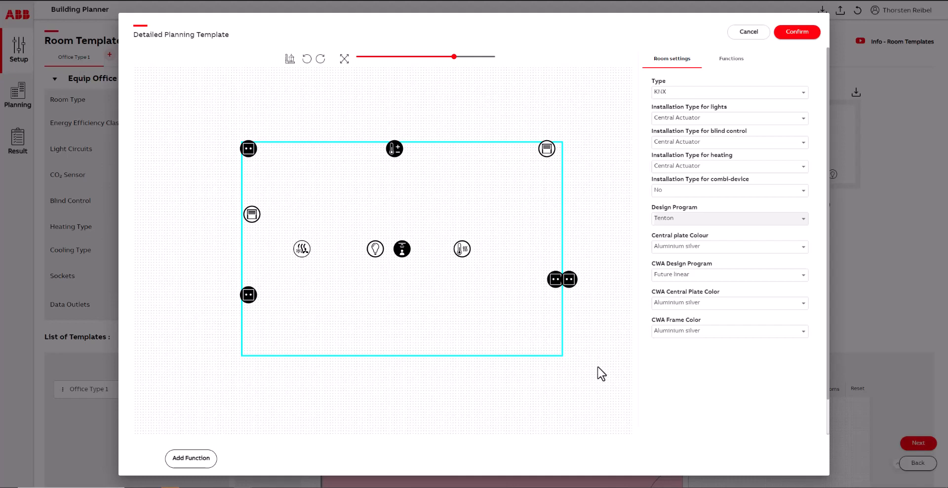
Change the actuator of the 230V AC Drive 2 function to JRA/S4.230.5.1
{"action": "left_click", "coordinate": [730, 60]}
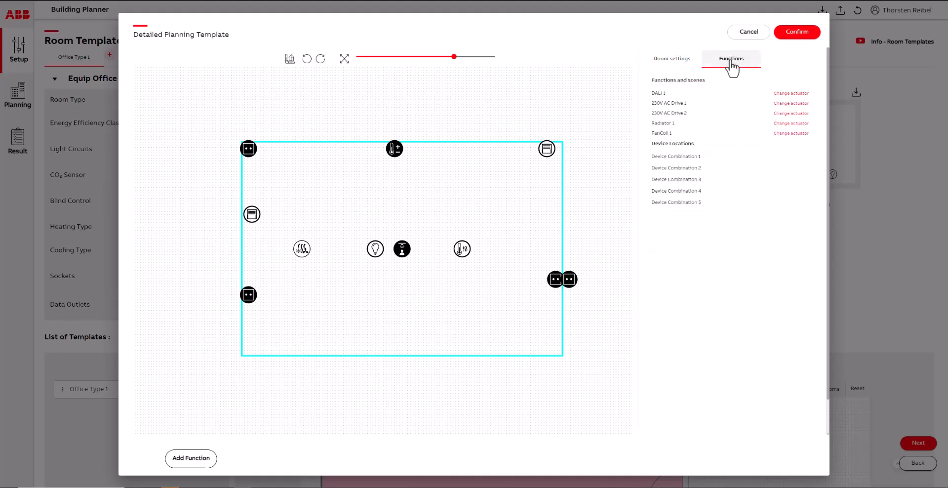
{"action": "left_click", "coordinate": [797, 114]}
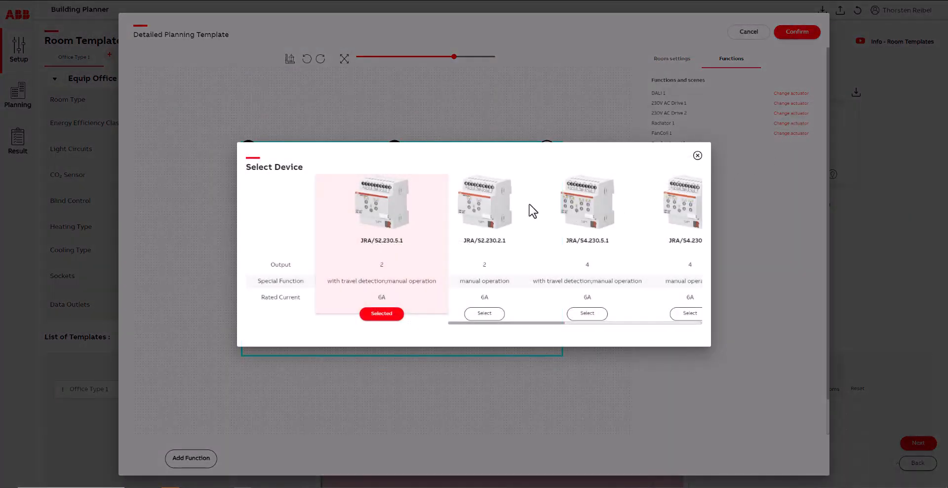
{"action": "left_click", "coordinate": [587, 314]}
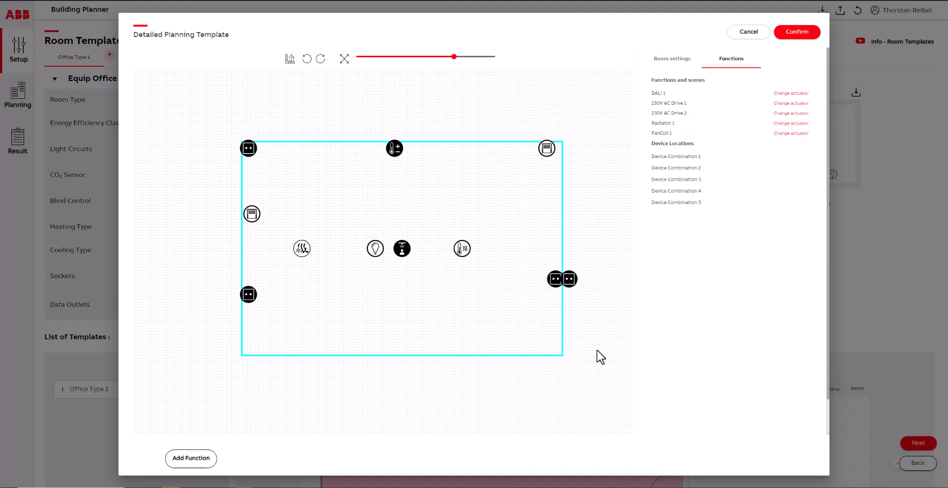
Examine the double socket combination on the right wall, including its products and the alternative cover plates for its first socket
{"action": "left_click", "coordinate": [692, 193]}
{"action": "left_click", "coordinate": [563, 278]}
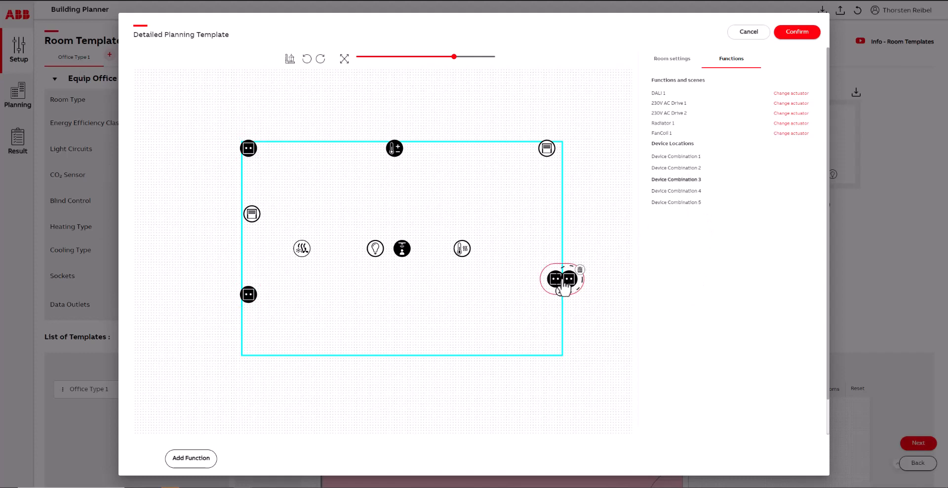
{"action": "left_click", "coordinate": [564, 281]}
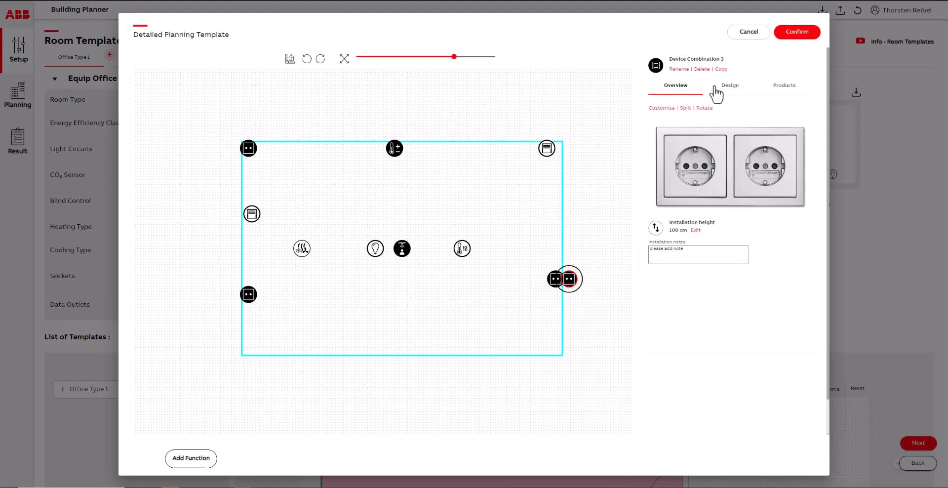
{"action": "left_click", "coordinate": [784, 87]}
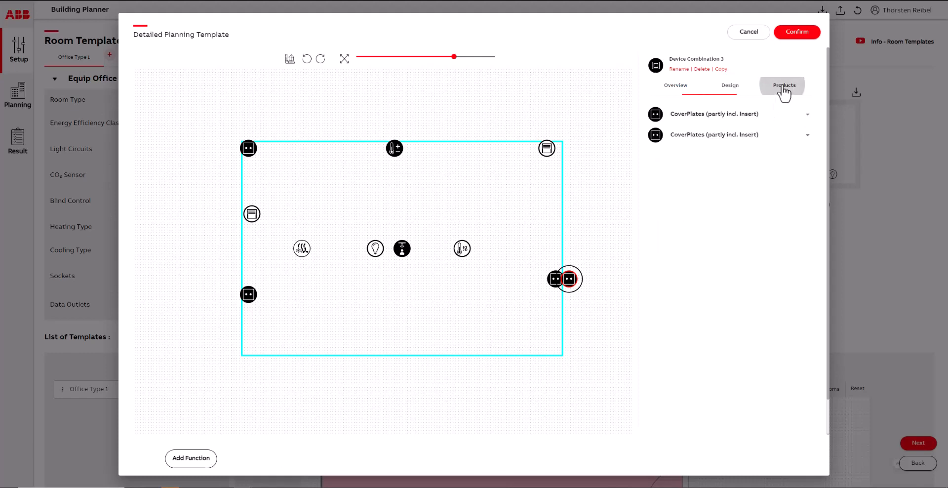
{"action": "left_click", "coordinate": [807, 116]}
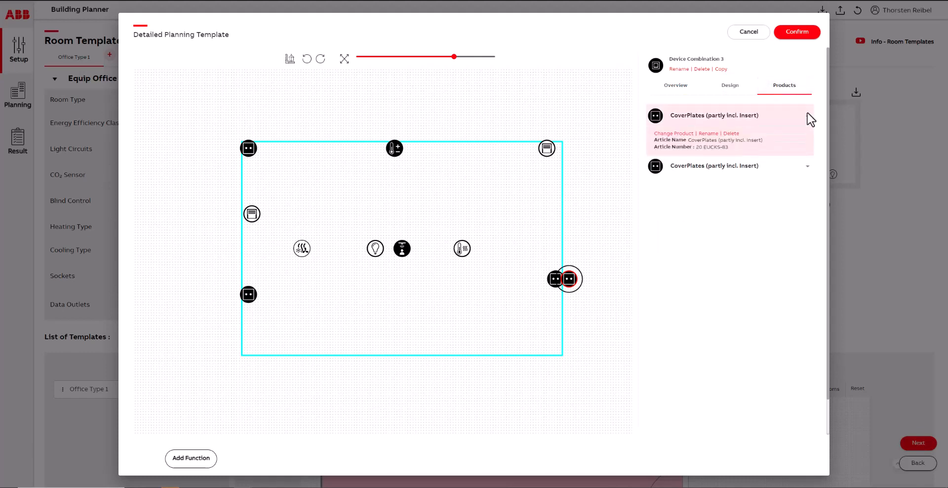
{"action": "left_click", "coordinate": [684, 133]}
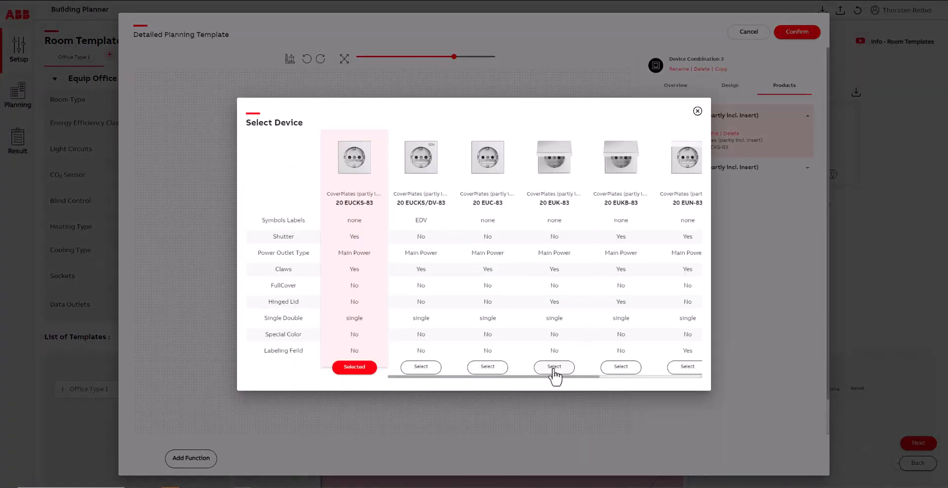
{"action": "left_click", "coordinate": [697, 111]}
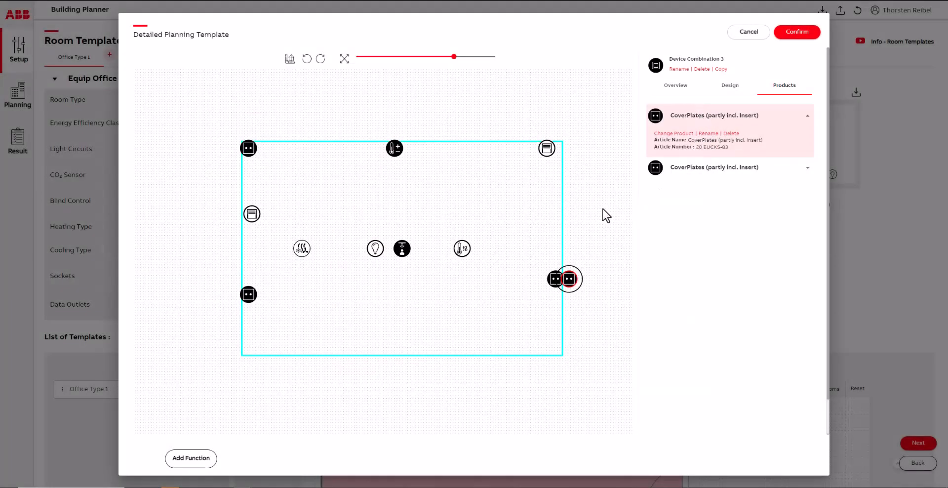
{"action": "left_click", "coordinate": [534, 224]}
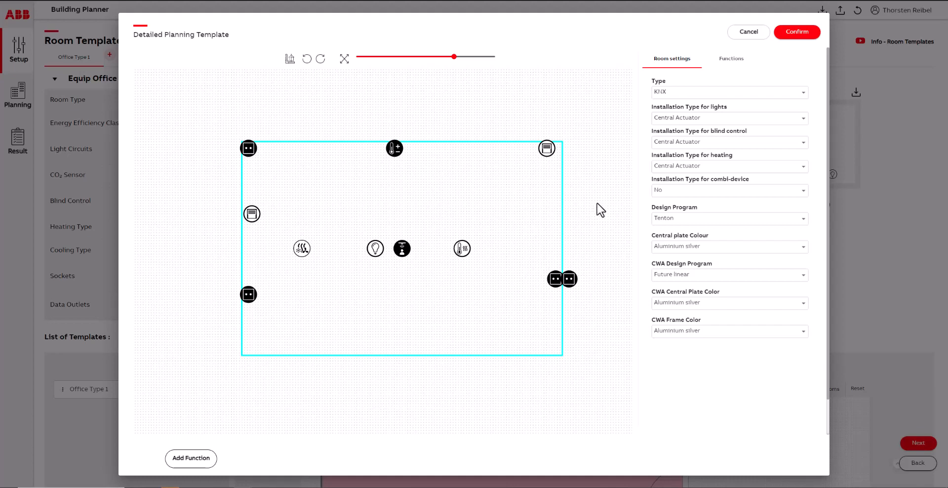
Examine the functions that can be added under Light, Temperature Control, Shading, Data Outlet, Power Outlet and Multimedia
{"action": "left_click", "coordinate": [200, 459]}
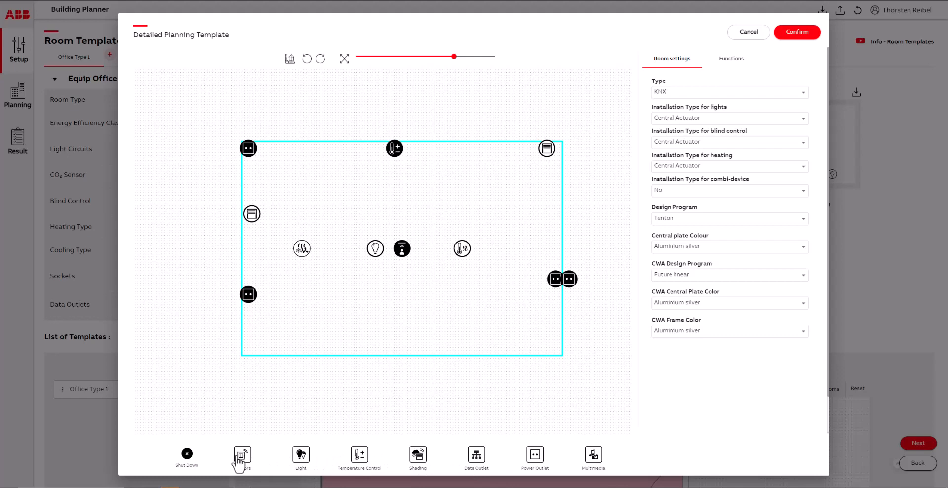
{"action": "left_click", "coordinate": [301, 454]}
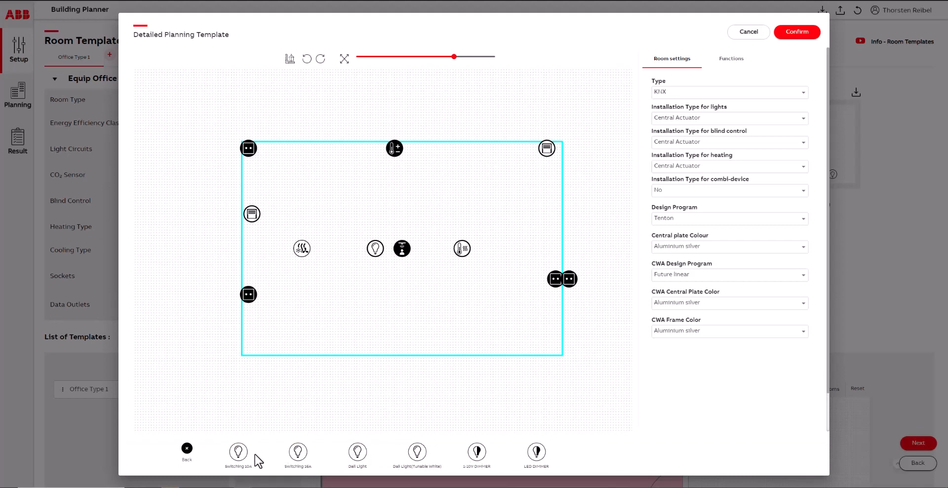
{"action": "left_click", "coordinate": [187, 449]}
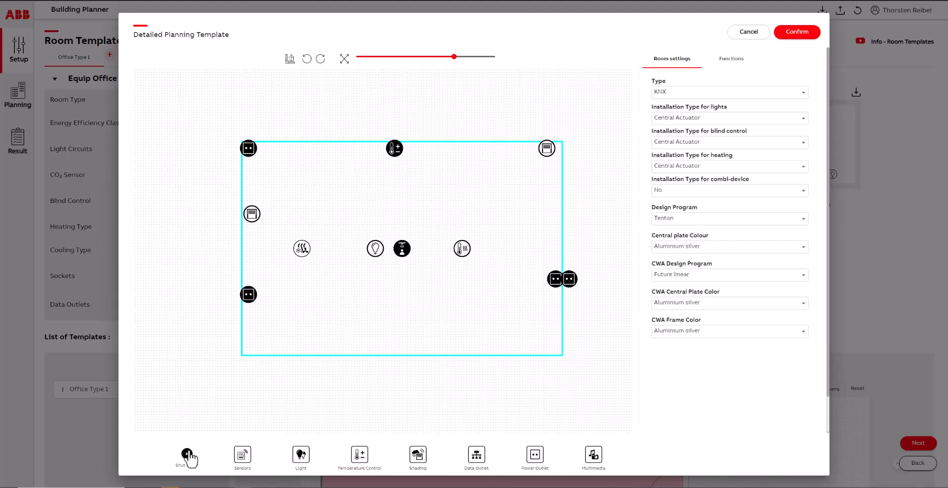
{"action": "left_click", "coordinate": [356, 461]}
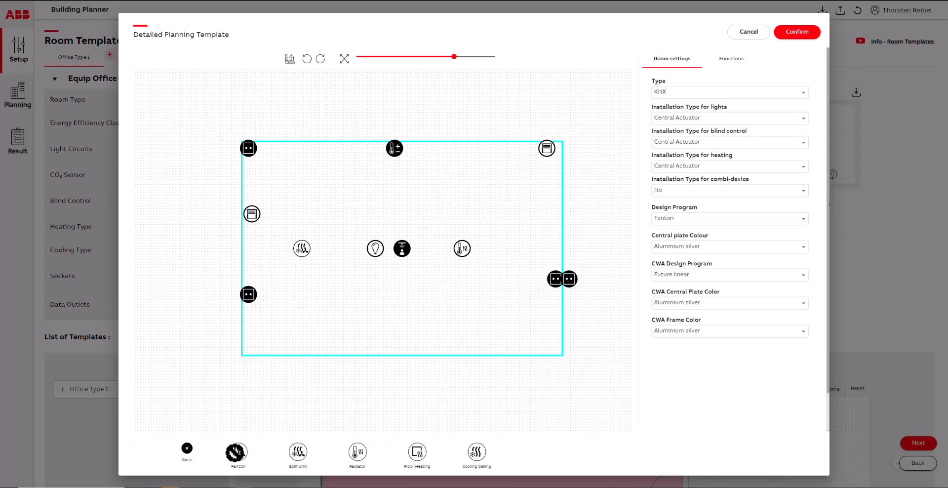
{"action": "left_click", "coordinate": [188, 449]}
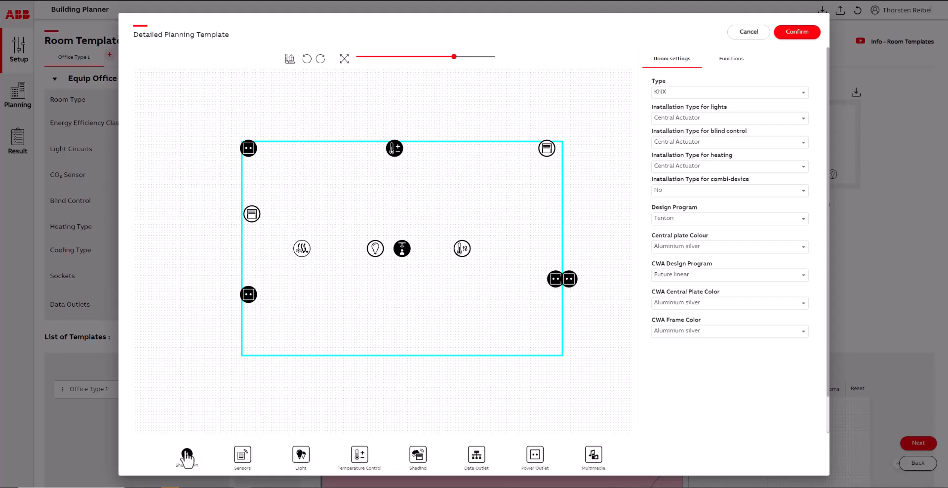
{"action": "left_click", "coordinate": [418, 455]}
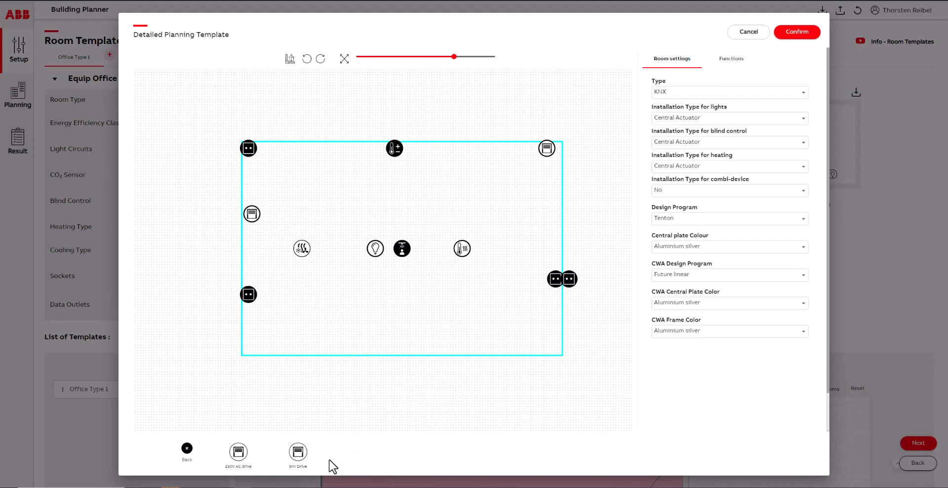
{"action": "left_click", "coordinate": [188, 451]}
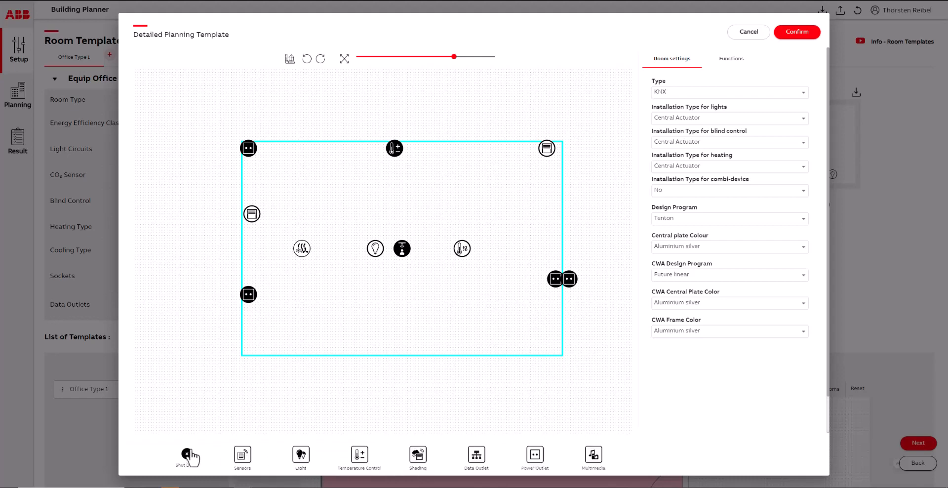
{"action": "left_click", "coordinate": [476, 458]}
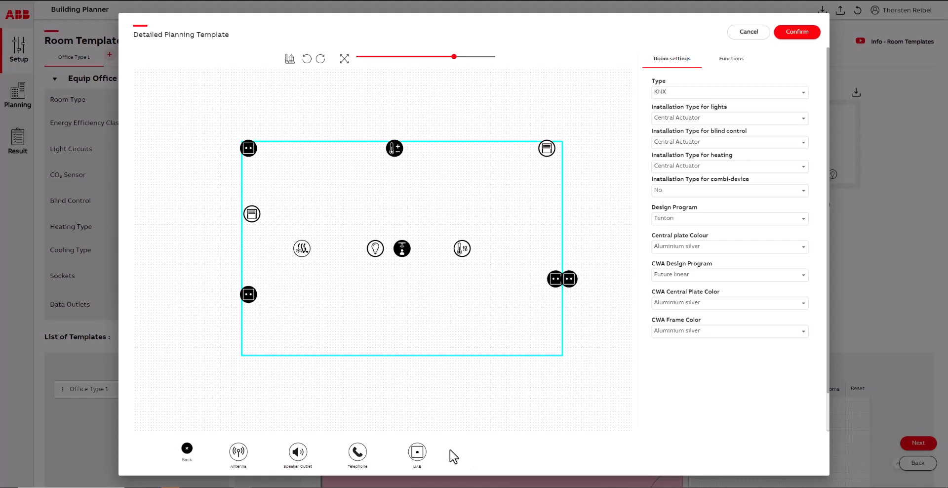
{"action": "left_click", "coordinate": [188, 448]}
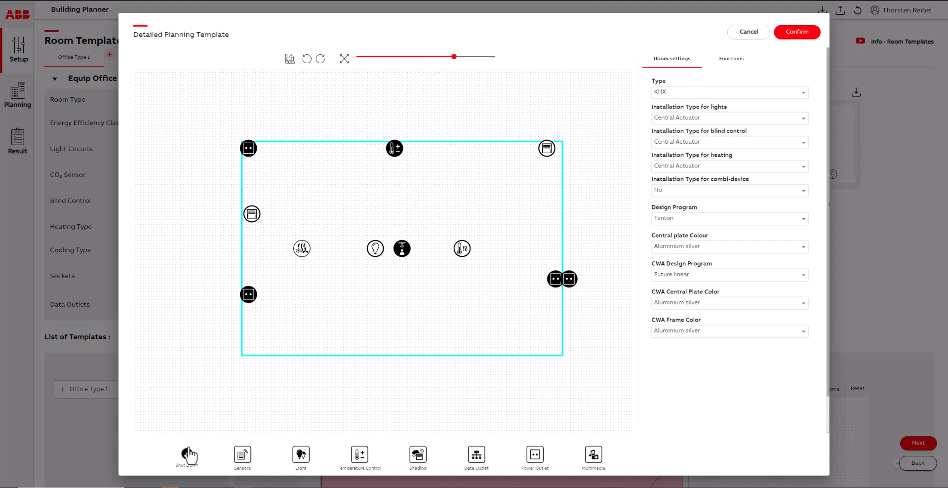
{"action": "left_click", "coordinate": [535, 455]}
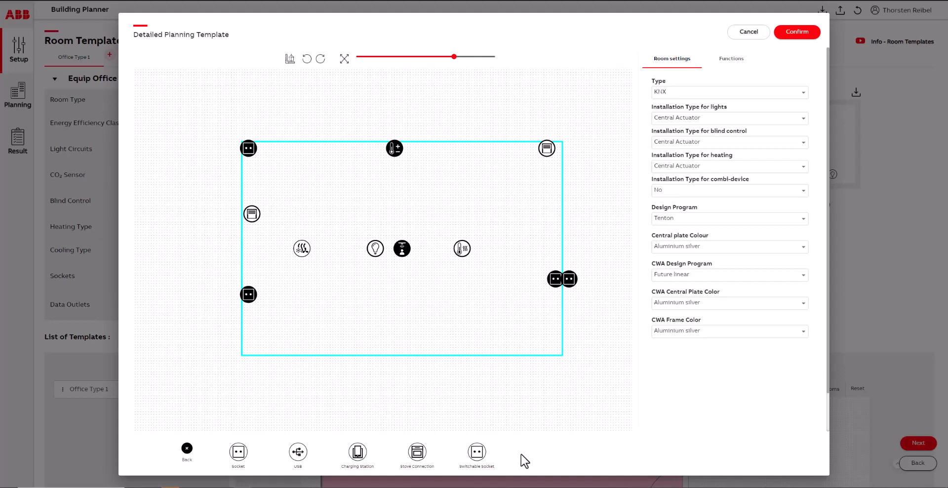
{"action": "left_click", "coordinate": [186, 450]}
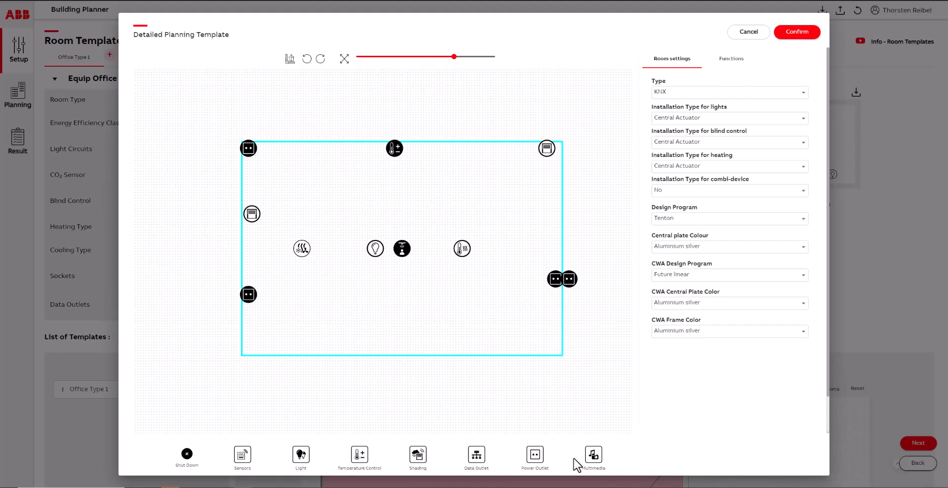
{"action": "left_click", "coordinate": [594, 455]}
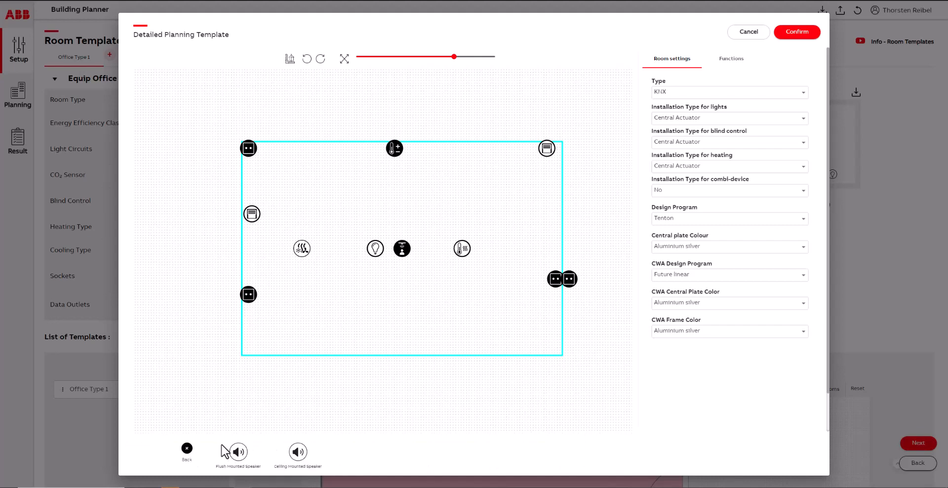
Add a touch sensor inside the room near the middle of its lower wall and check its list of assignable push buttons
{"action": "left_click", "coordinate": [189, 449]}
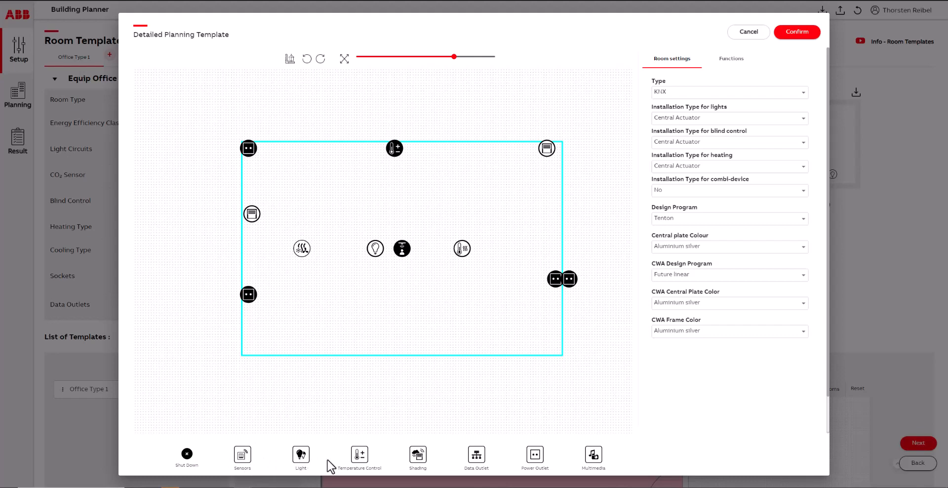
{"action": "left_click", "coordinate": [242, 456]}
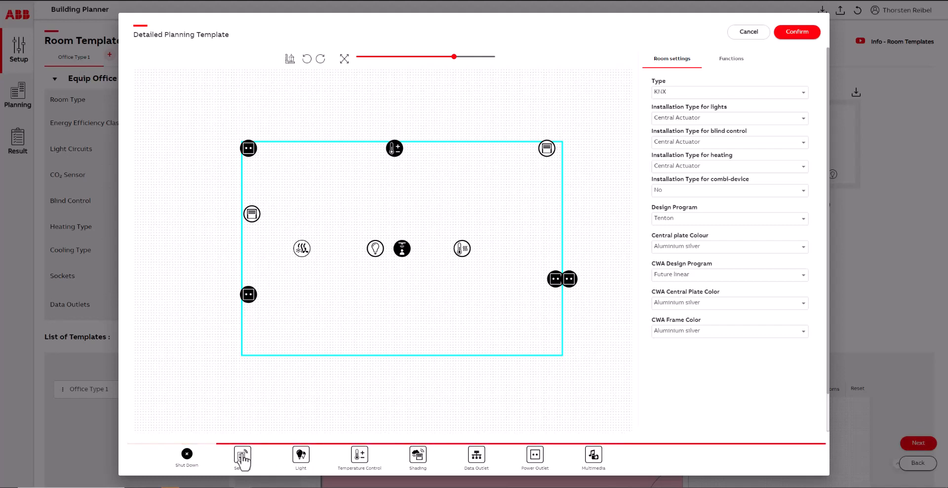
{"action": "left_click_drag", "start_coordinate": [243, 457], "coordinate": [418, 332]}
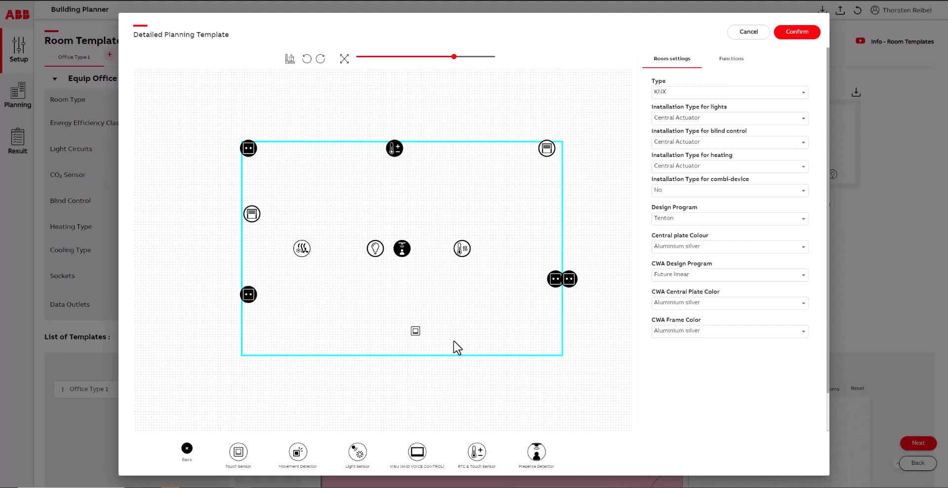
{"action": "left_click", "coordinate": [406, 338]}
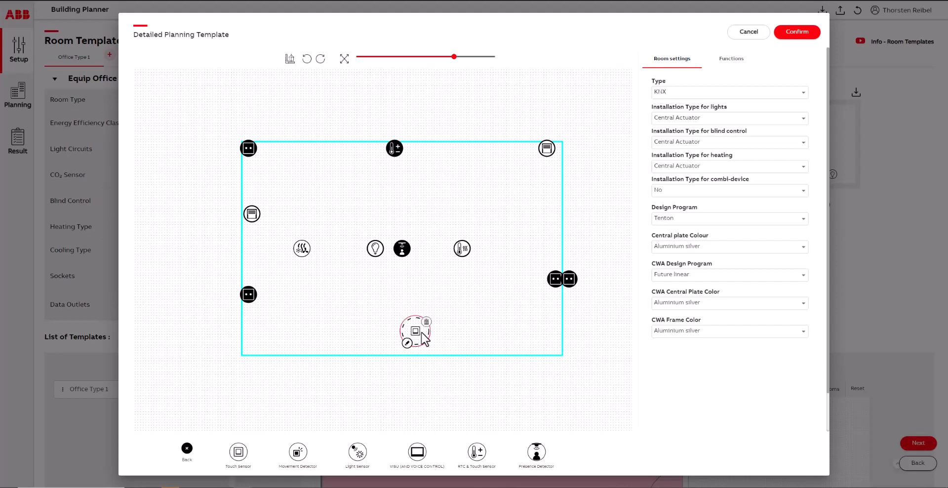
{"action": "left_click", "coordinate": [422, 334]}
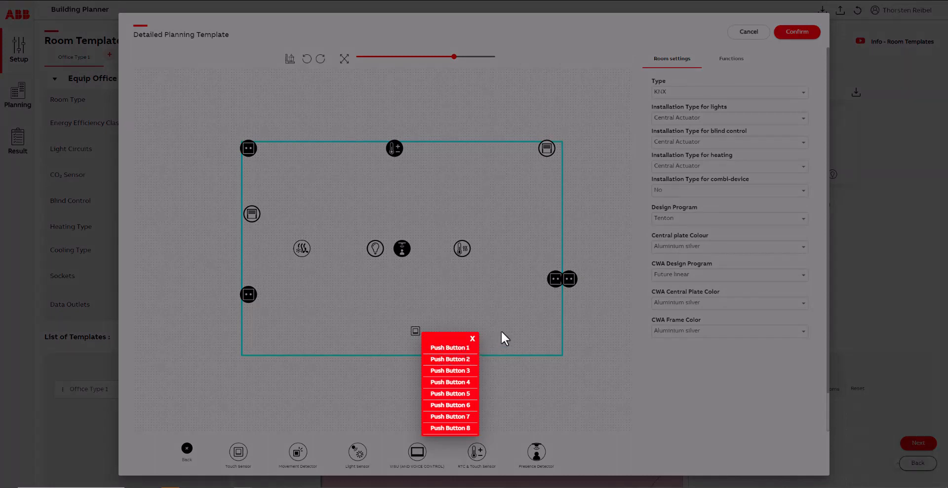
{"action": "left_click", "coordinate": [473, 340]}
Examine the radiator's sensor links and the touch sensor's Push Button 2
{"action": "left_click", "coordinate": [462, 249]}
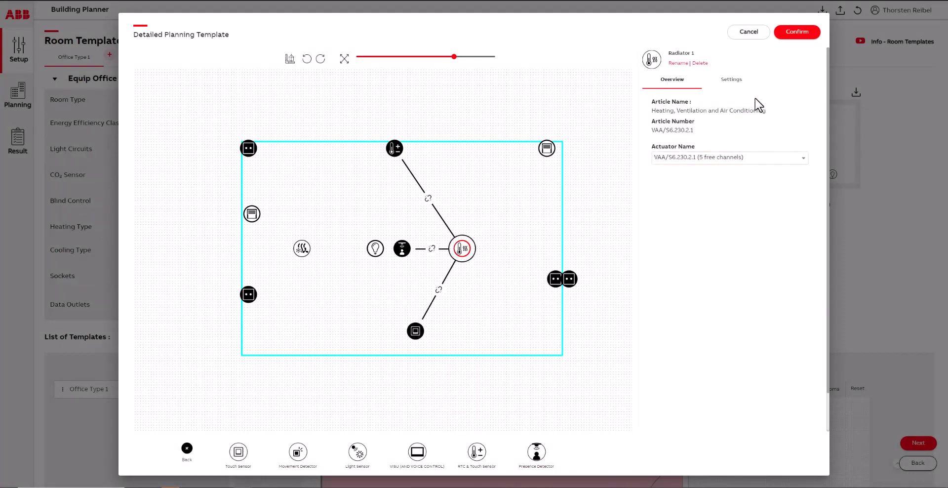
{"action": "left_click", "coordinate": [500, 286]}
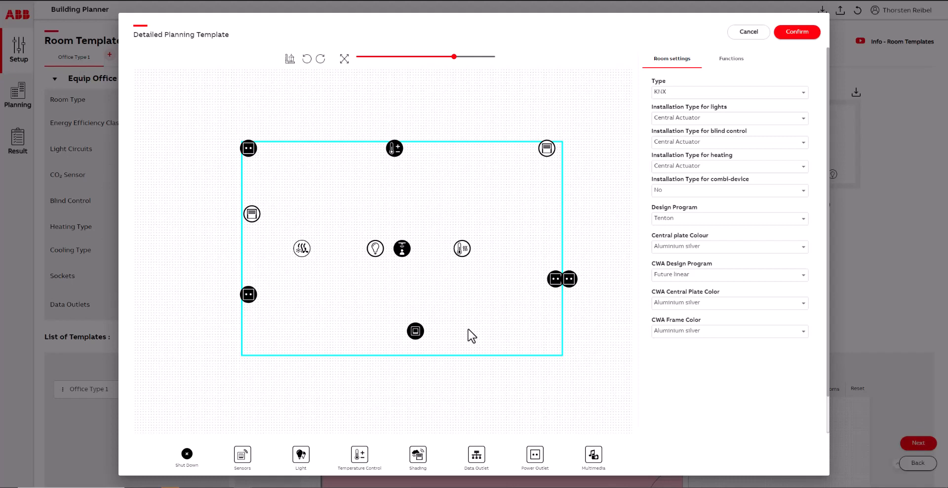
{"action": "left_click", "coordinate": [416, 332]}
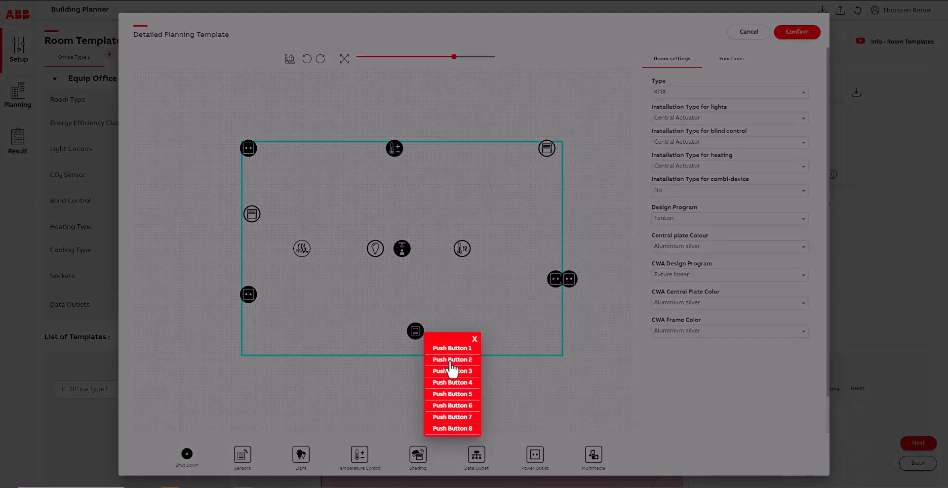
{"action": "left_click", "coordinate": [450, 361]}
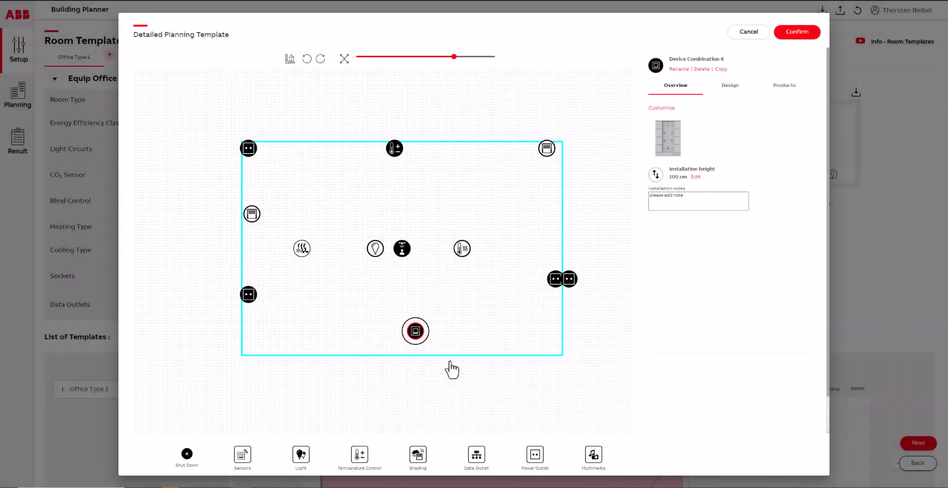
Link the DALI 1 light to the touch sensor near the lower wall
{"action": "left_click", "coordinate": [377, 249]}
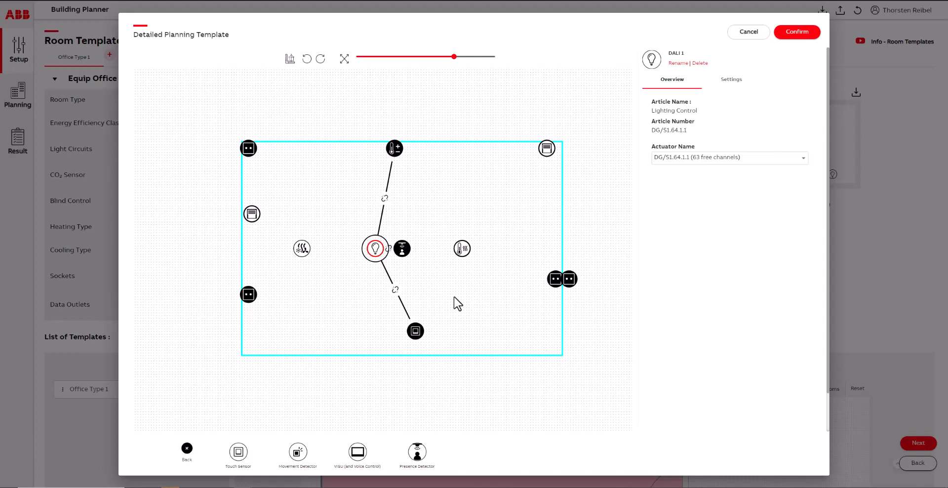
{"action": "left_click", "coordinate": [394, 289]}
{"action": "left_click", "coordinate": [448, 332]}
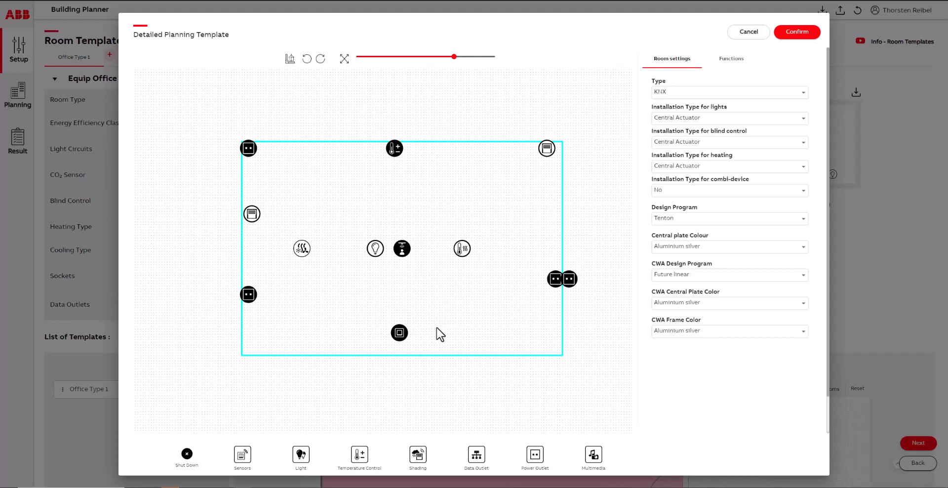
Inspect the link of the touch sensor's Push Button 2 and the alternative products for its ABB-Tenton user operation device
{"action": "left_click", "coordinate": [405, 336]}
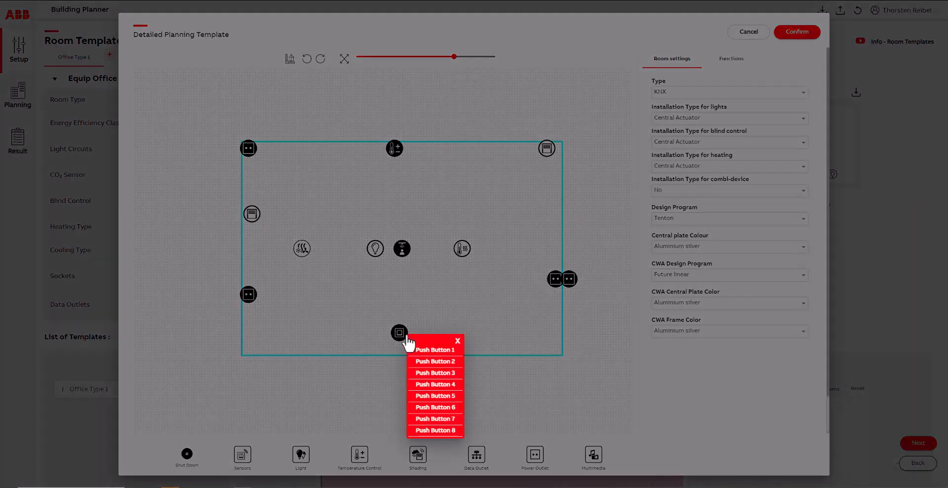
{"action": "left_click", "coordinate": [439, 362]}
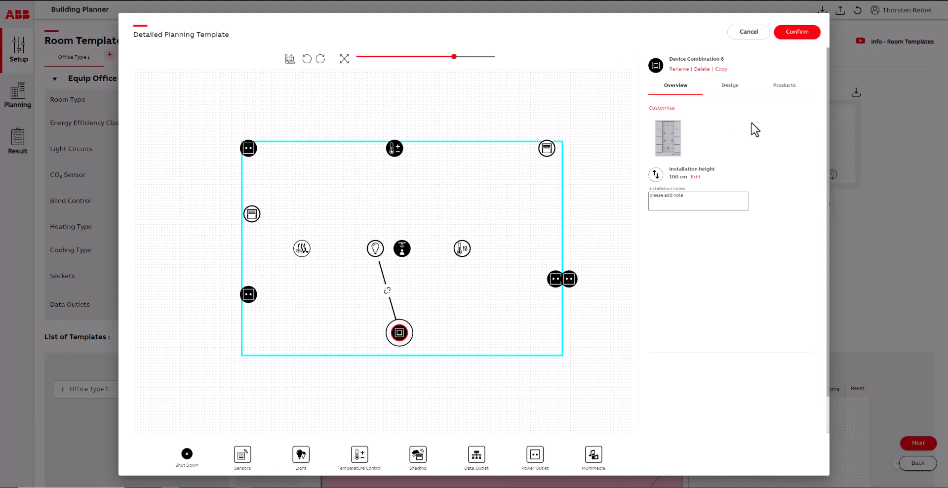
{"action": "left_click", "coordinate": [776, 89]}
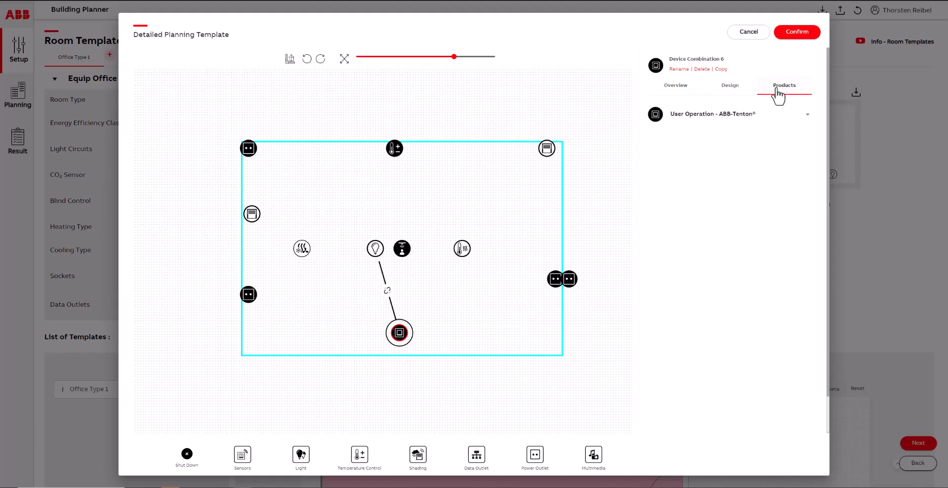
{"action": "left_click", "coordinate": [808, 114]}
{"action": "left_click", "coordinate": [688, 134]}
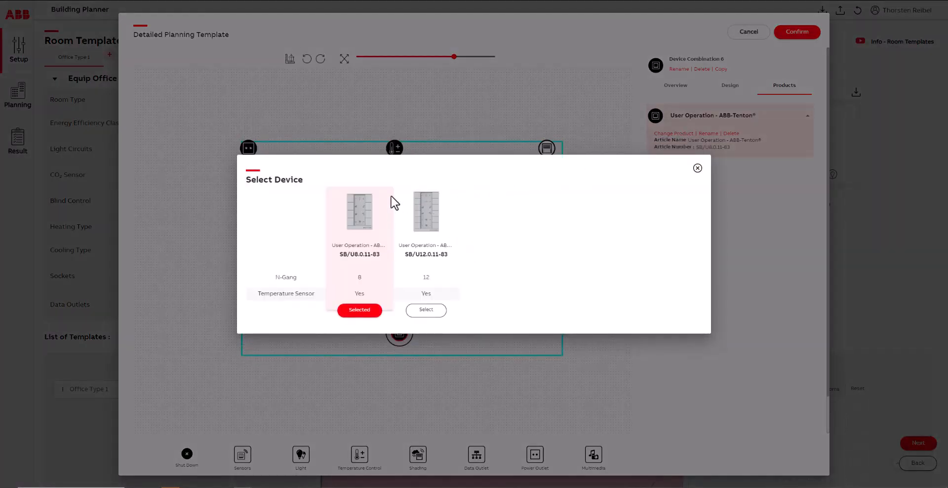
{"action": "left_click", "coordinate": [697, 168]}
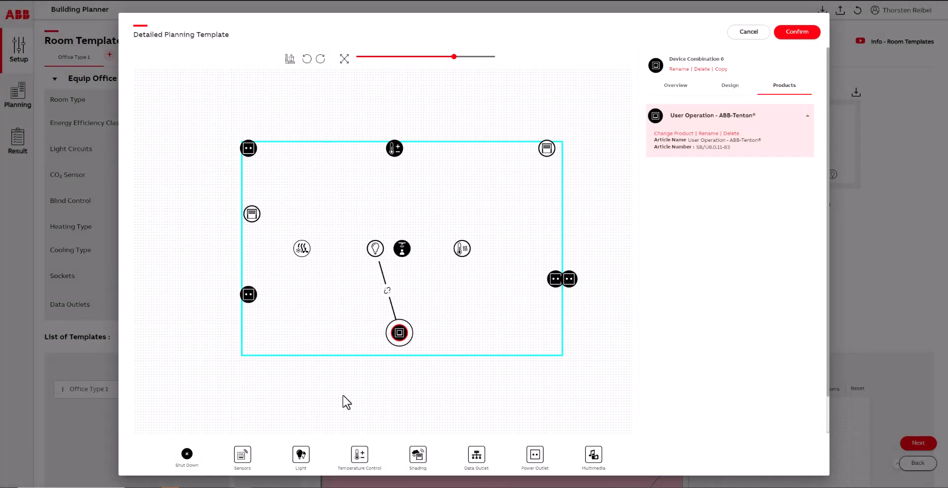
Confirm the detailed planning template and check the dialog for saving it with a name and tags, without saving
{"action": "left_click", "coordinate": [187, 454]}
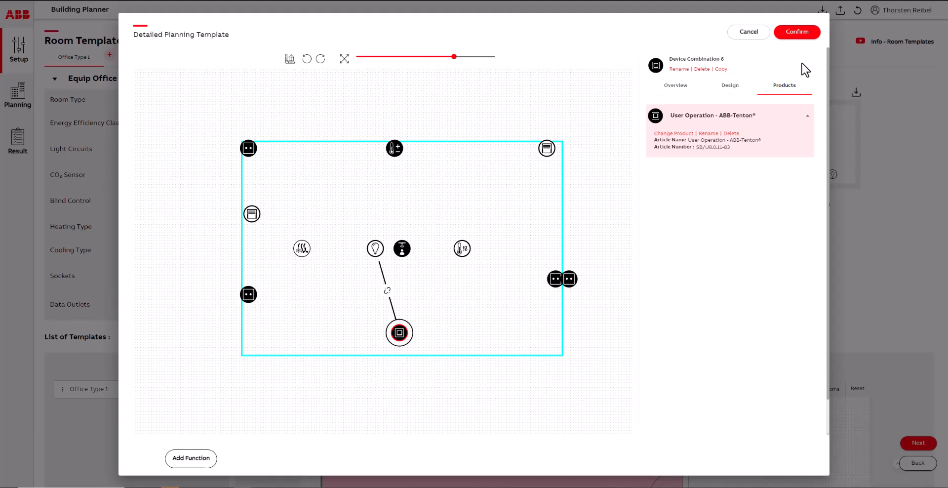
{"action": "left_click", "coordinate": [803, 35]}
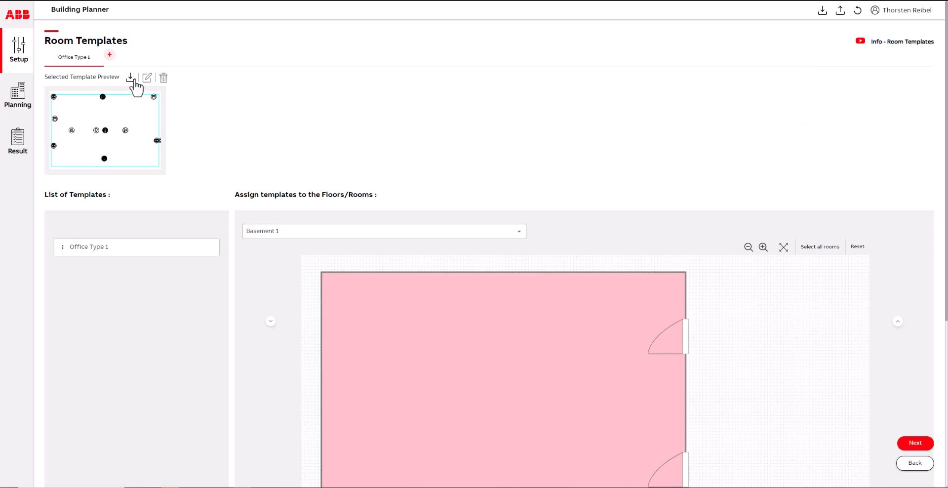
{"action": "left_click", "coordinate": [131, 78]}
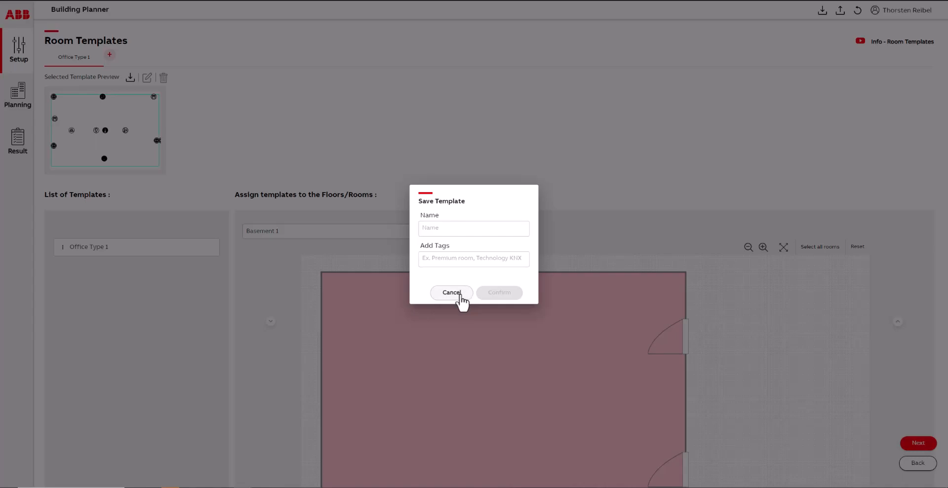
{"action": "left_click", "coordinate": [450, 292]}
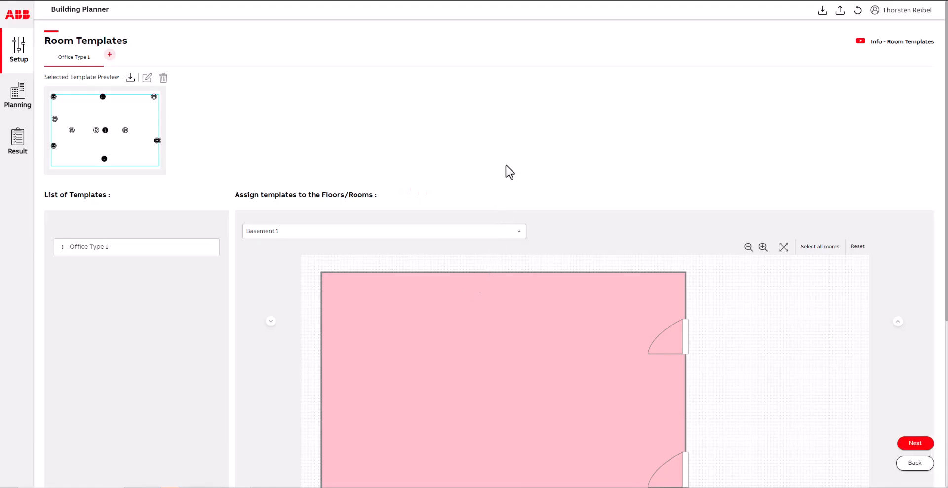
Assign the Office Type 1 template to the large middle room on Floor 1 and on the Ground Floor
{"action": "scroll", "coordinate": [506, 166], "scroll_direction": "down", "scroll_amount": 4}
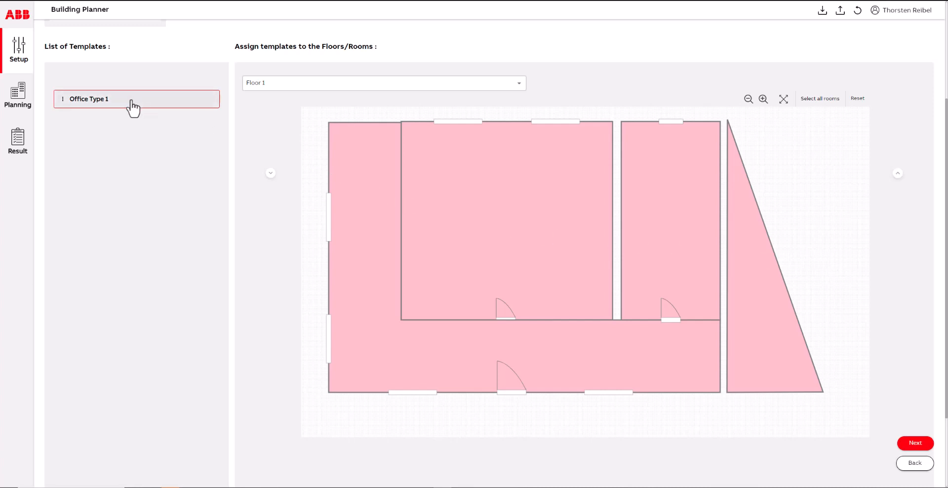
{"action": "left_click_drag", "start_coordinate": [131, 102], "coordinate": [511, 224]}
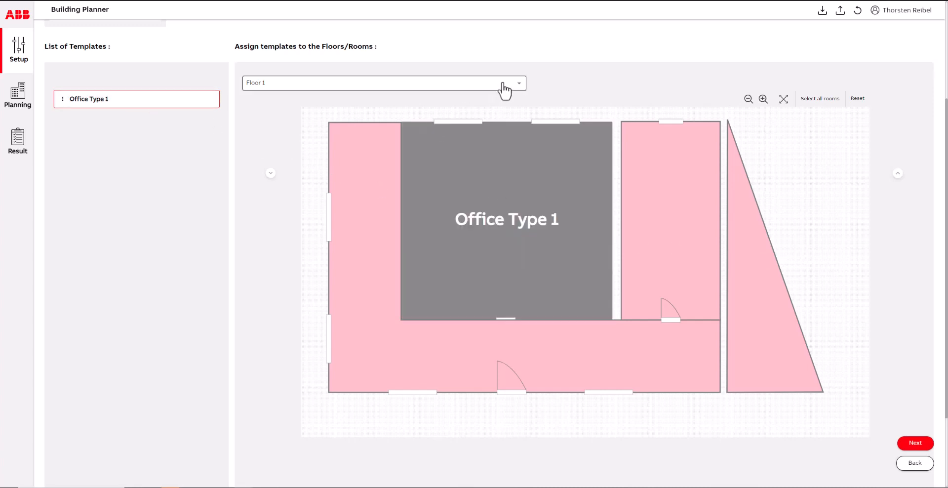
{"action": "left_click", "coordinate": [519, 83]}
{"action": "left_click", "coordinate": [306, 102]}
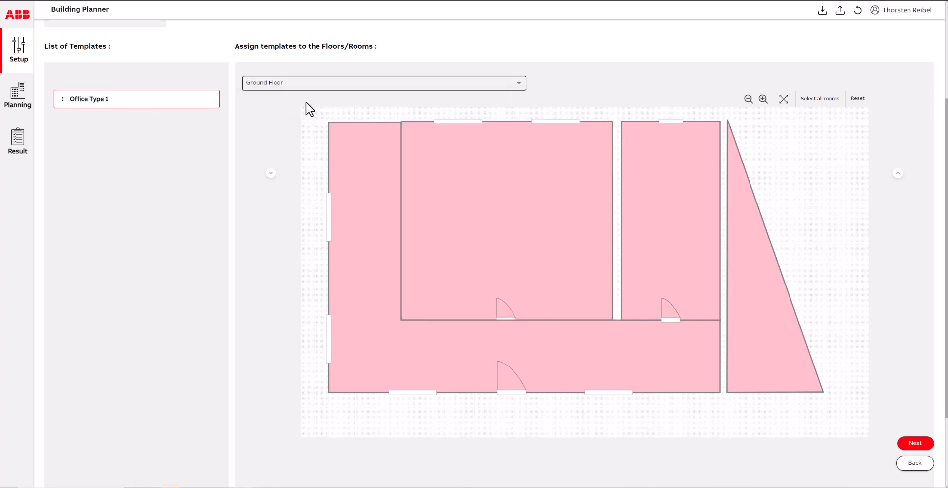
{"action": "left_click", "coordinate": [508, 200]}
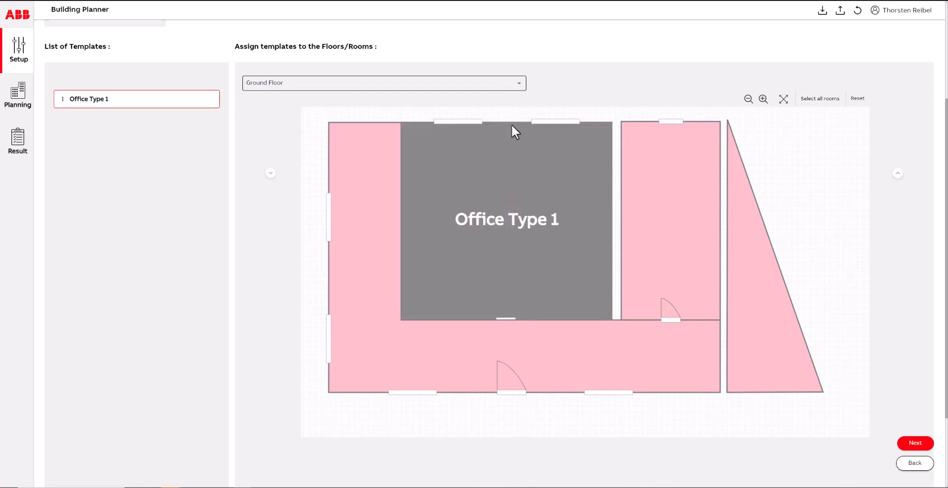
Assign the Office Type 1 template to the Basement 1 room and reset that assignment
{"action": "left_click", "coordinate": [517, 84]}
{"action": "left_click", "coordinate": [284, 109]}
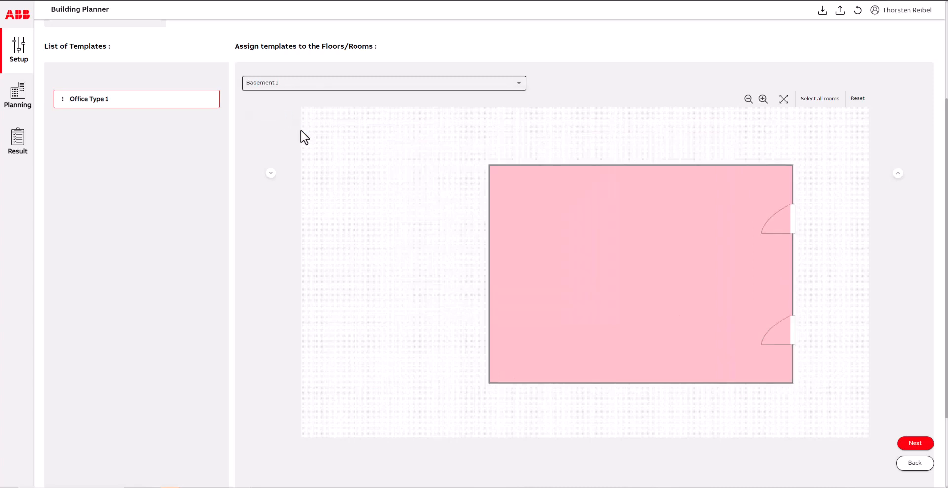
{"action": "left_click", "coordinate": [605, 248]}
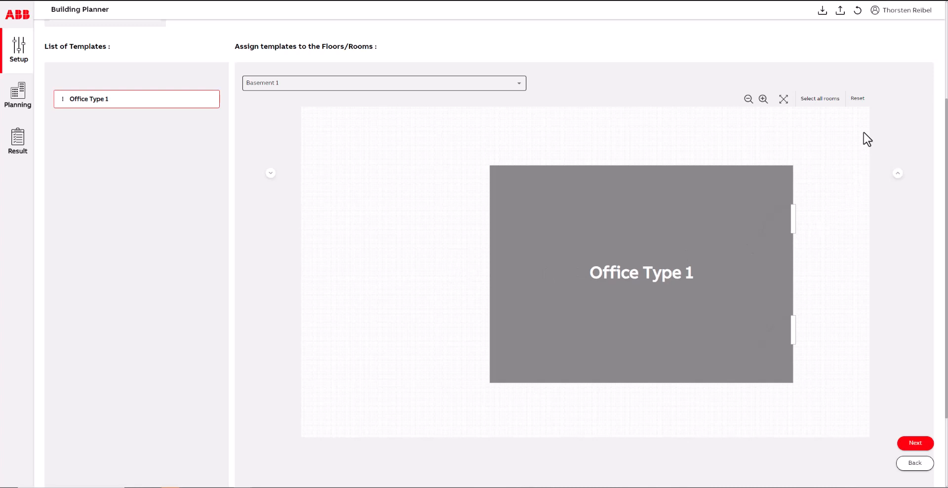
{"action": "left_click", "coordinate": [858, 99]}
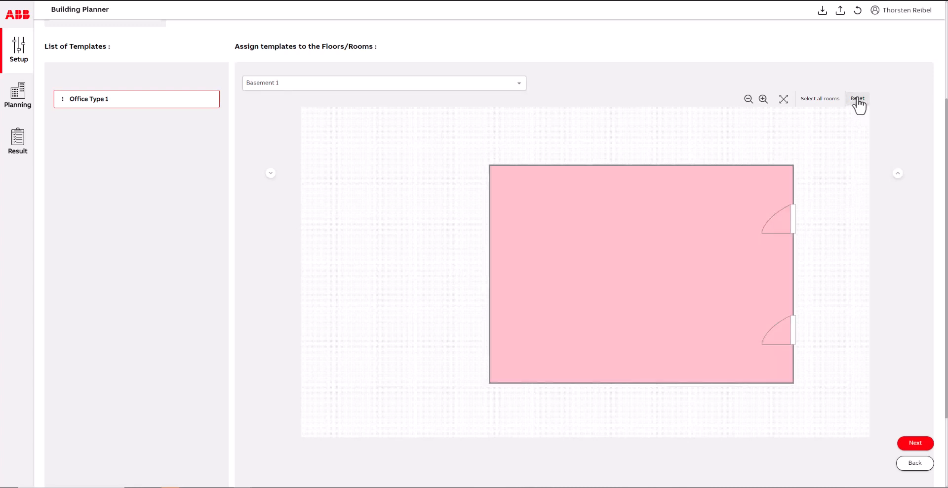